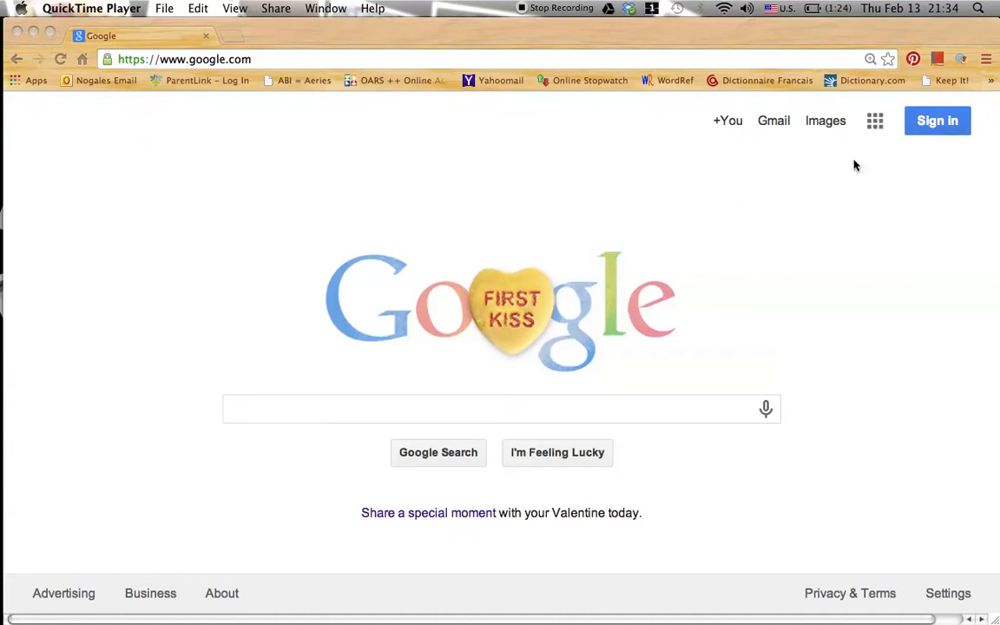
Sign in to Google with the school account by entering its account password.
click(939, 122)
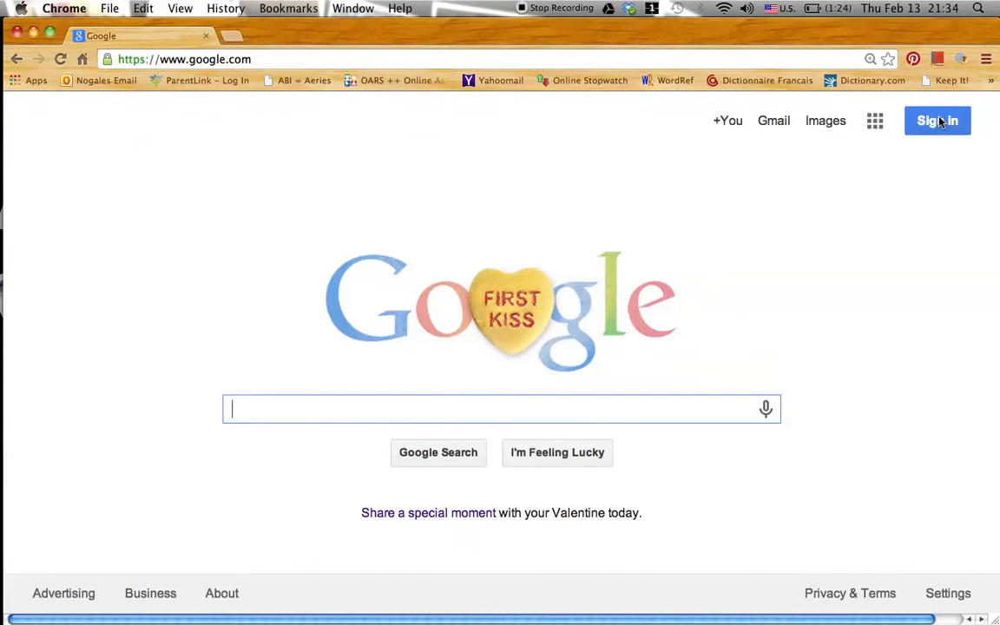
click(939, 122)
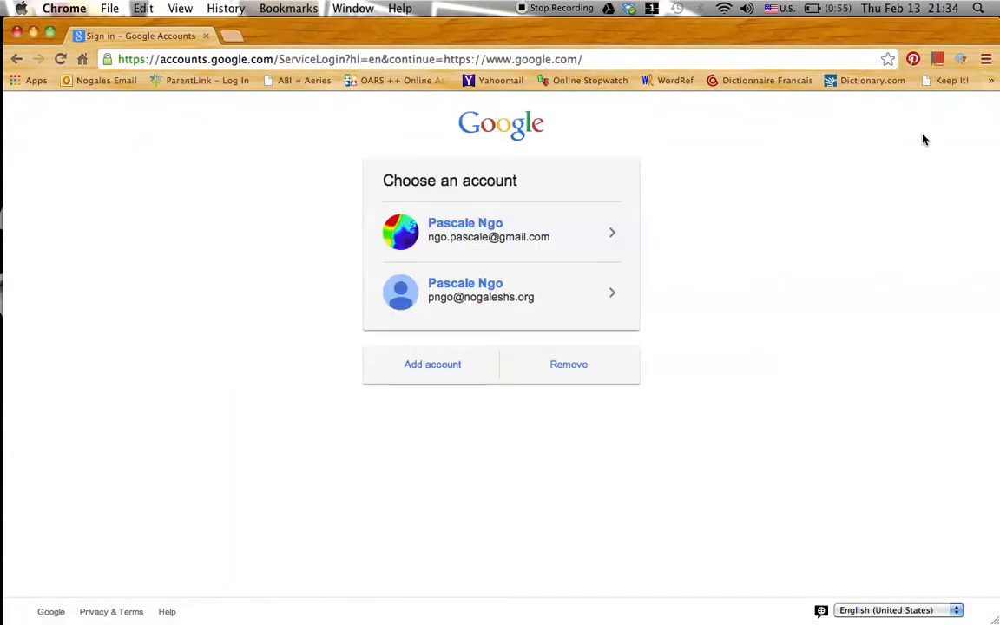
click(547, 312)
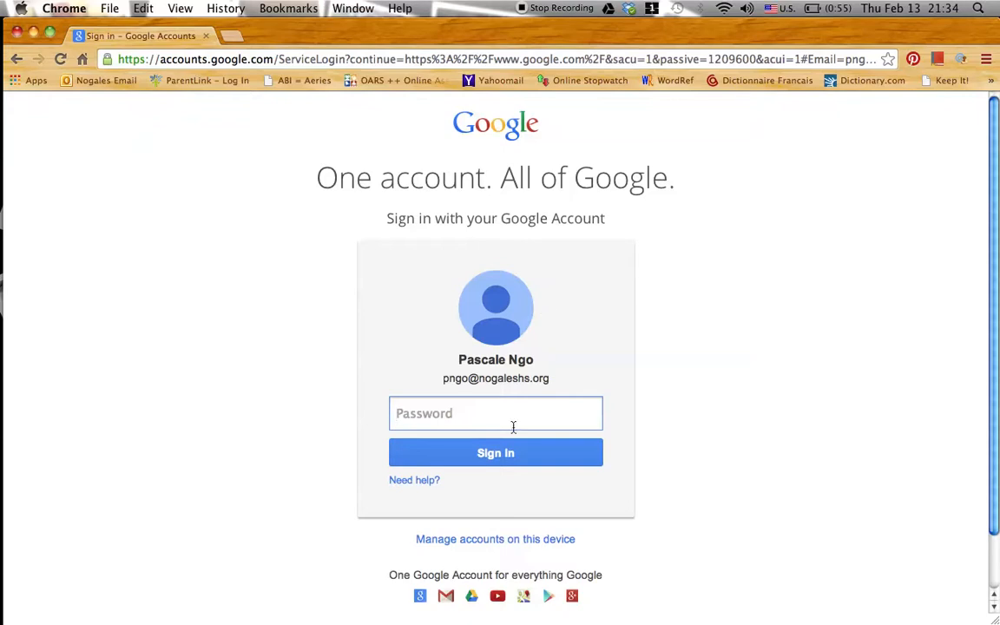
text(••••)
key(BackSpace)
key(BackSpace)
key(BackSpace)
key(BackSpace)
text(••••••••••)
key(Return)
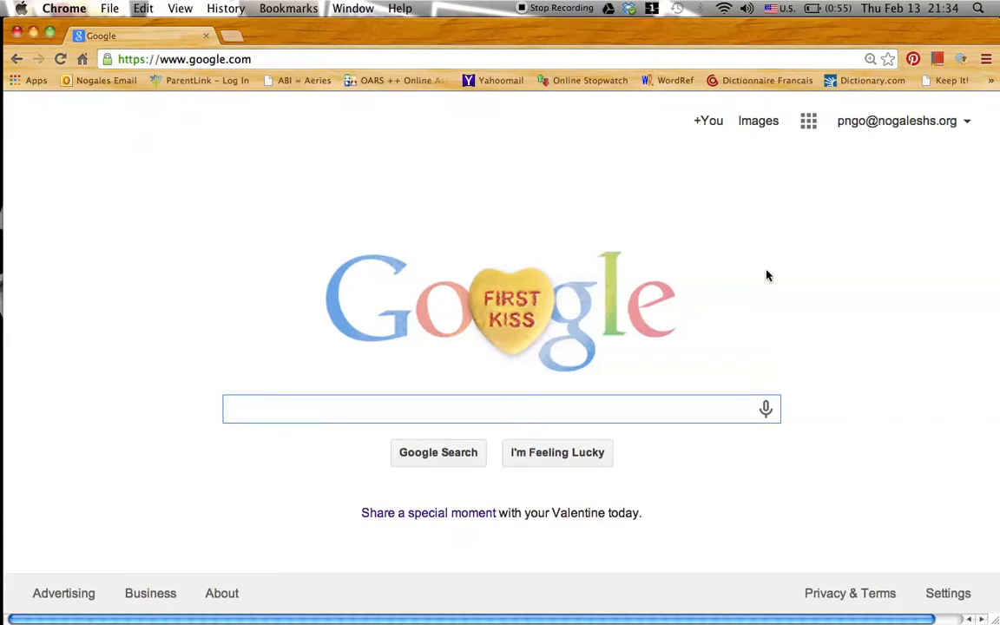
Open Google Calendar from the Google apps and show it in Month view.
click(808, 124)
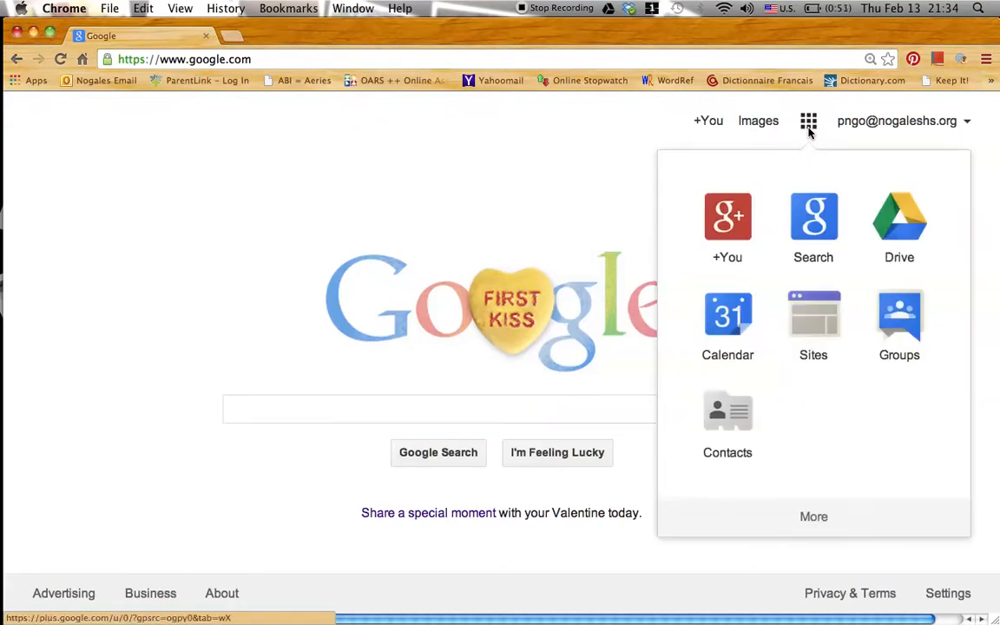
click(727, 303)
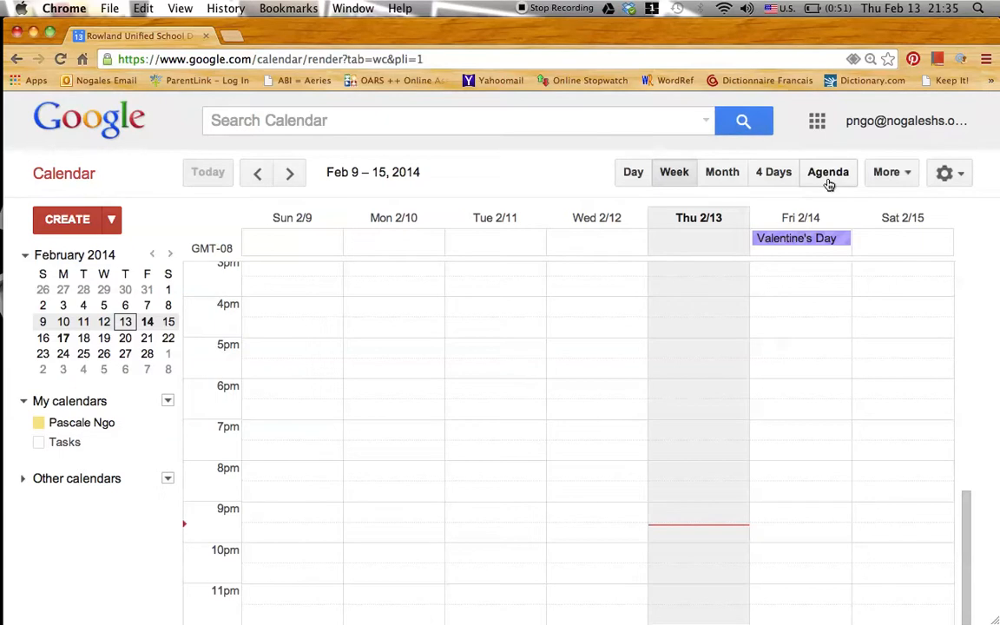
click(714, 172)
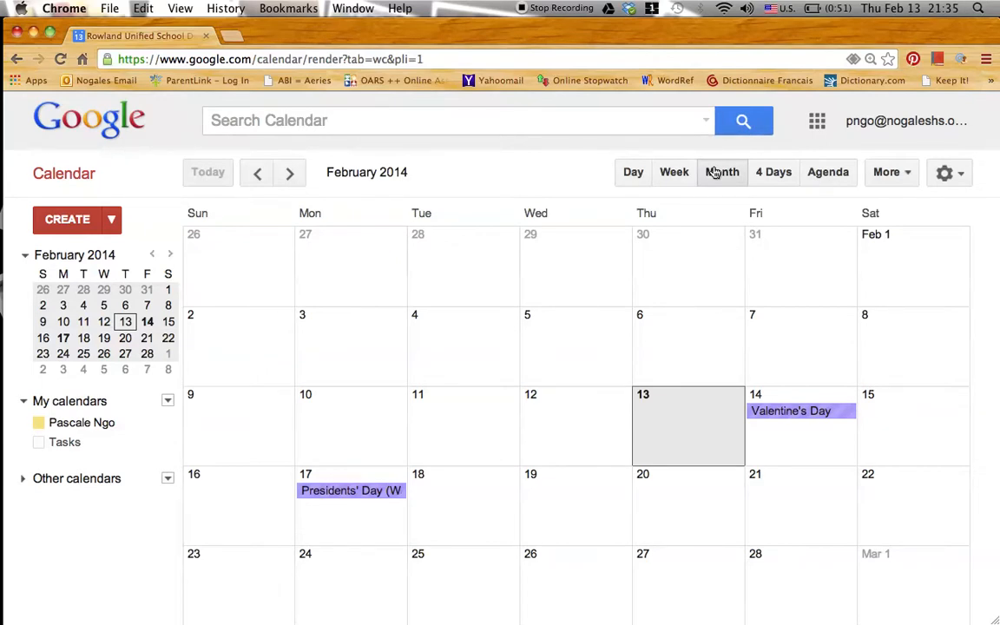
Start a new calendar under My calendars and name it Algebra I 2013-2014.
click(168, 402)
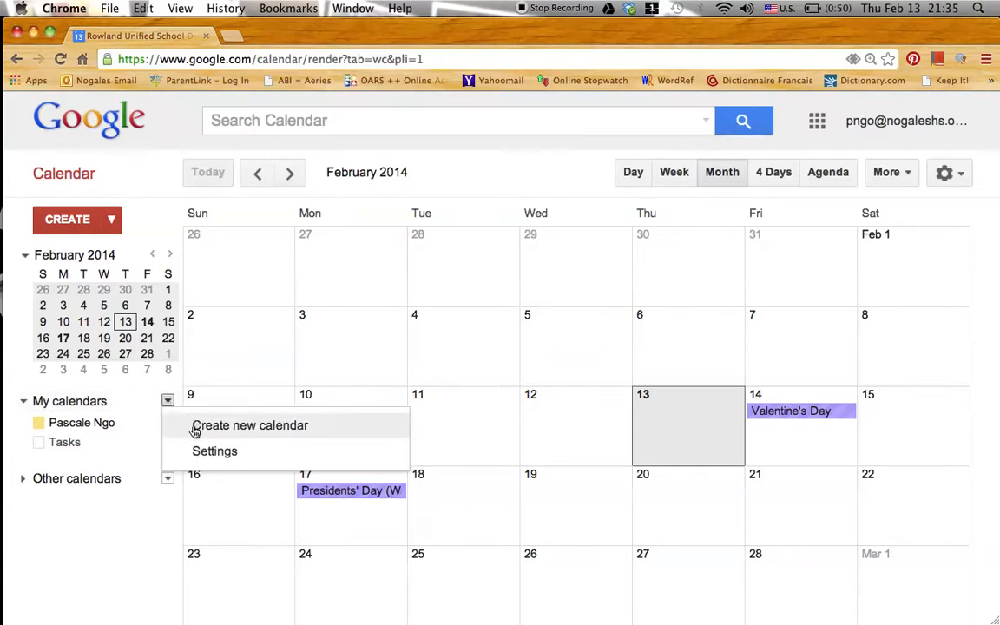
click(195, 427)
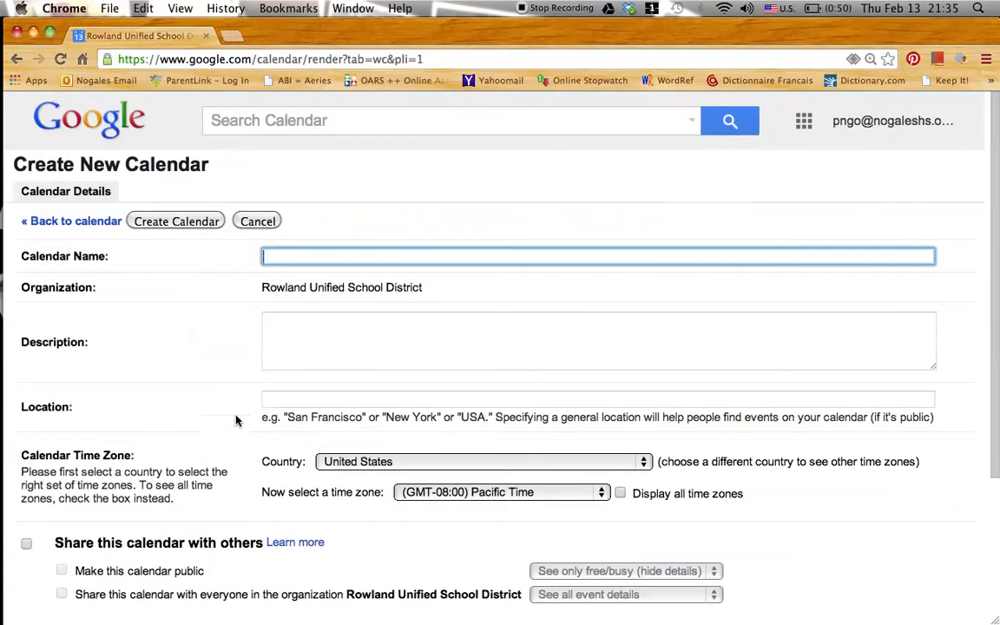
text(Algebra I 20130)
key(BackSpace)
text(-2014)
Share the new calendar with a colleague from the suggested contacts, keeping the permission See all event details.
scroll(207, 379, down, 5)
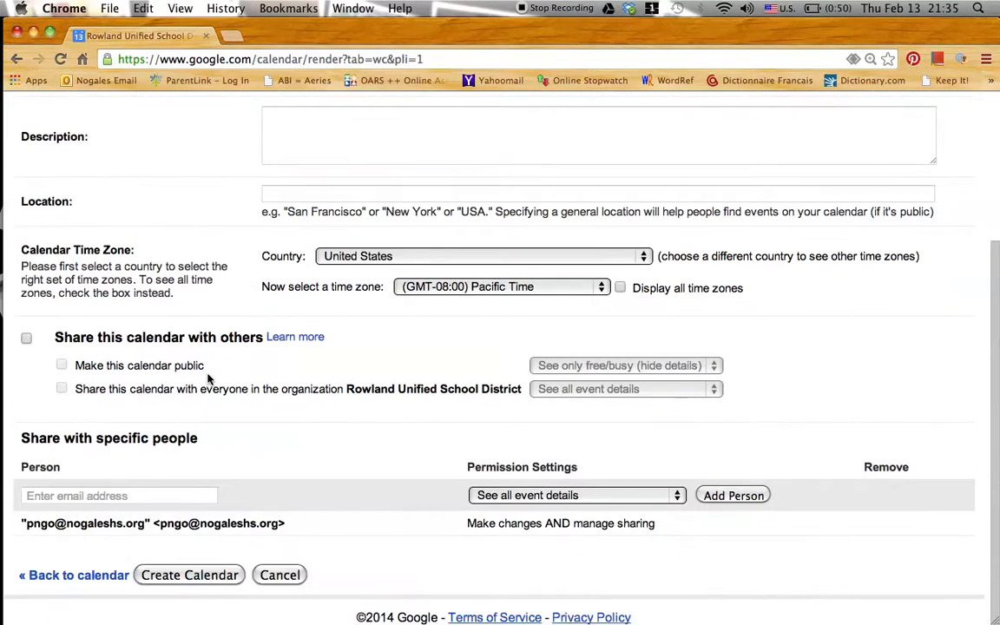
click(178, 497)
text(sand)
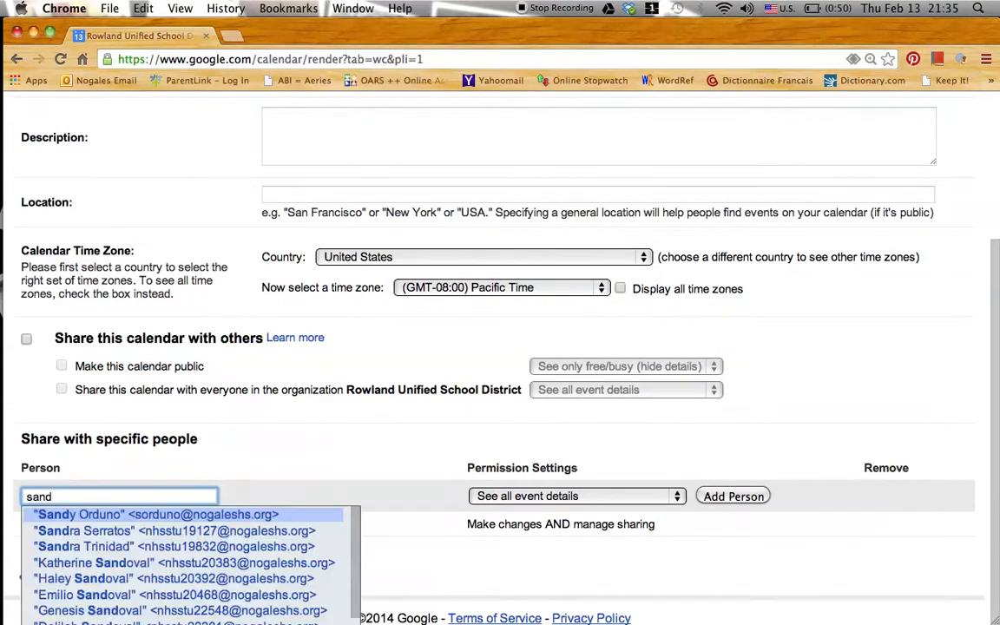
click(180, 514)
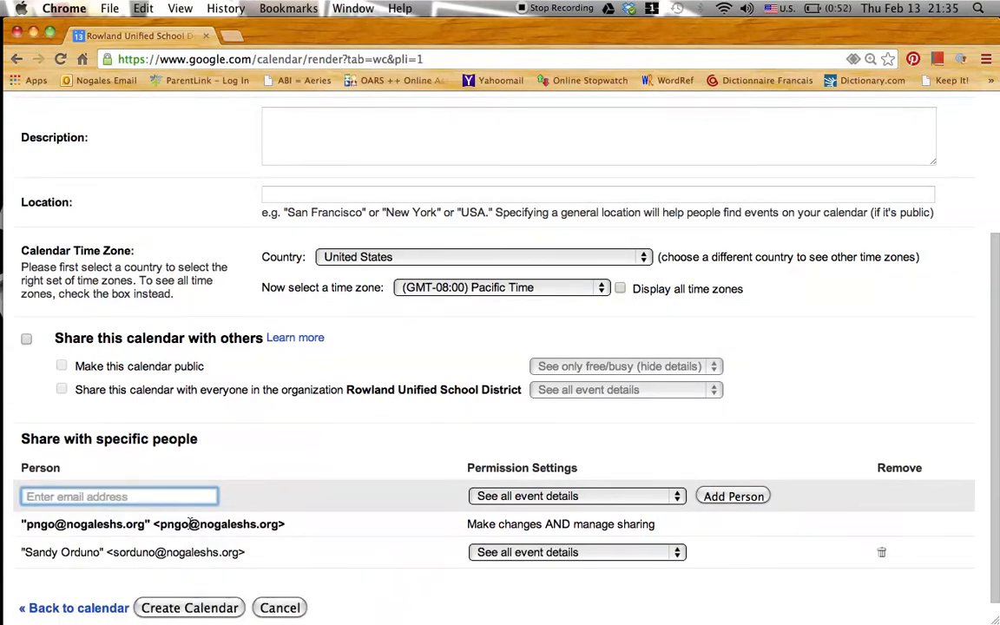
click(544, 559)
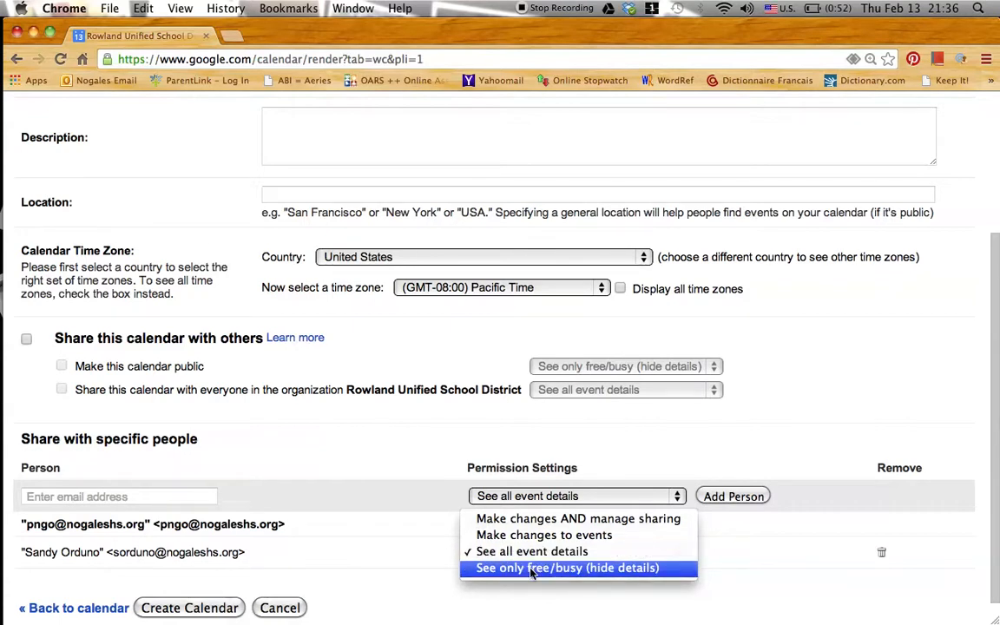
click(729, 594)
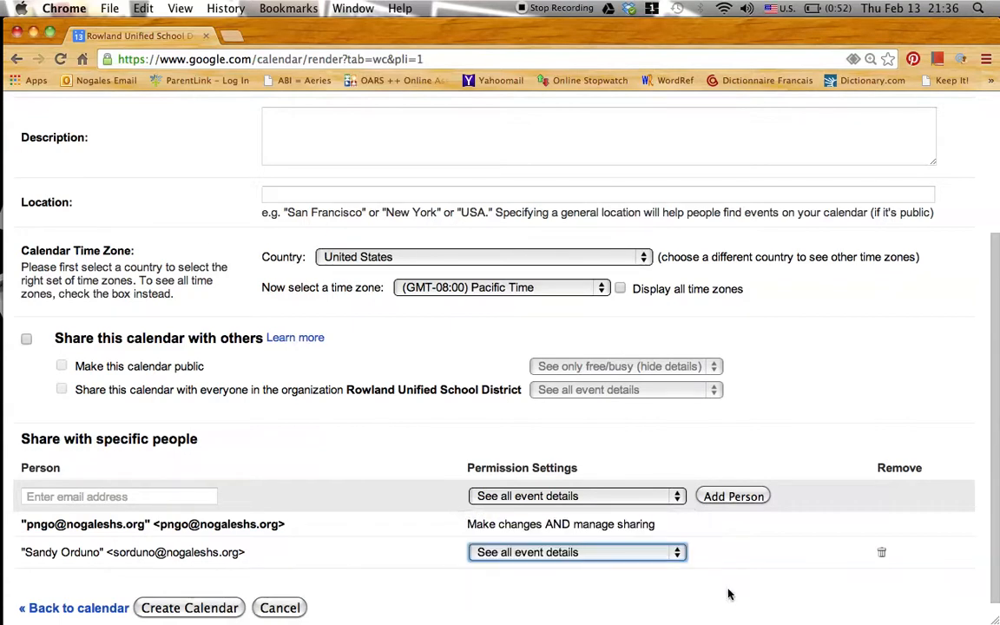
Add a second colleague to the calendar's list of specific people and remove that person again.
click(206, 495)
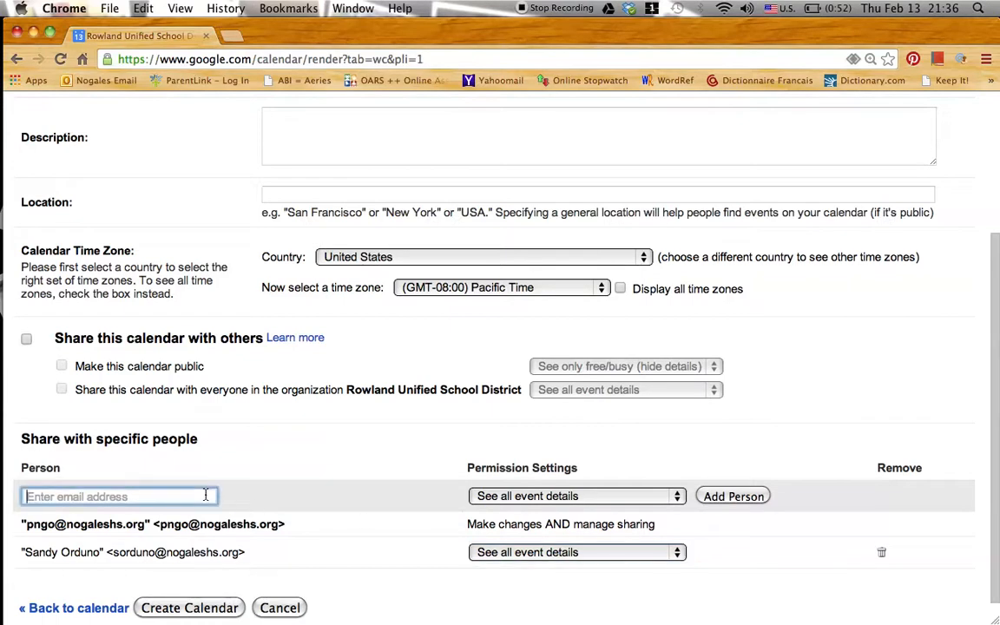
text(al)
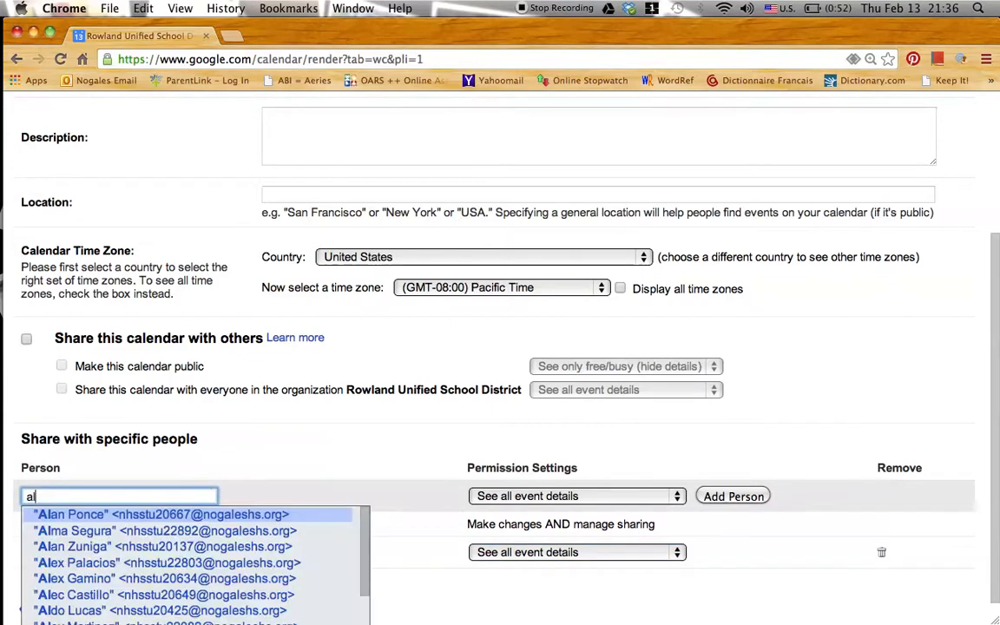
key(Down)
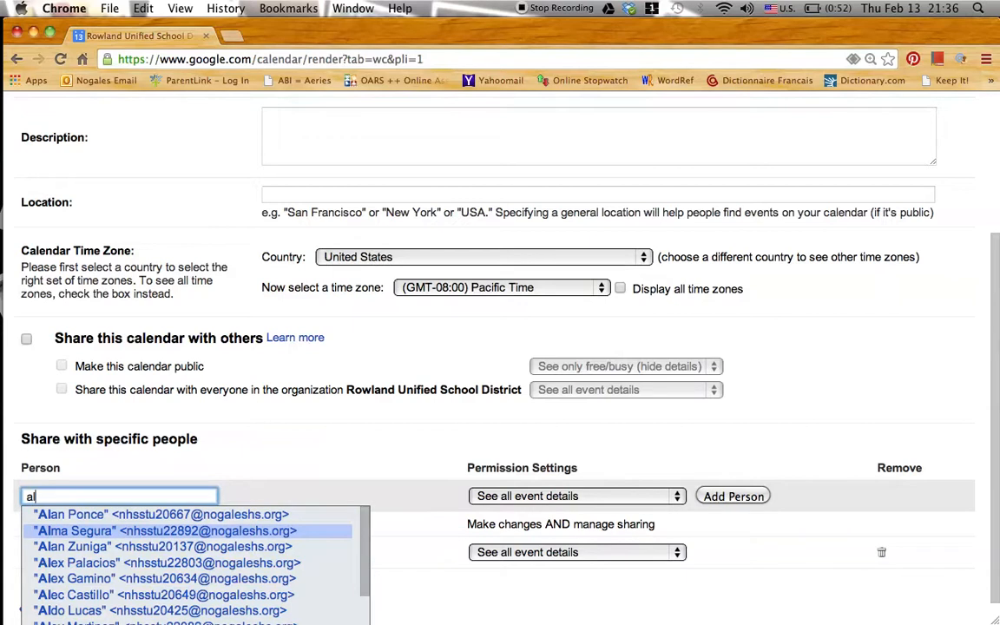
text(ber)
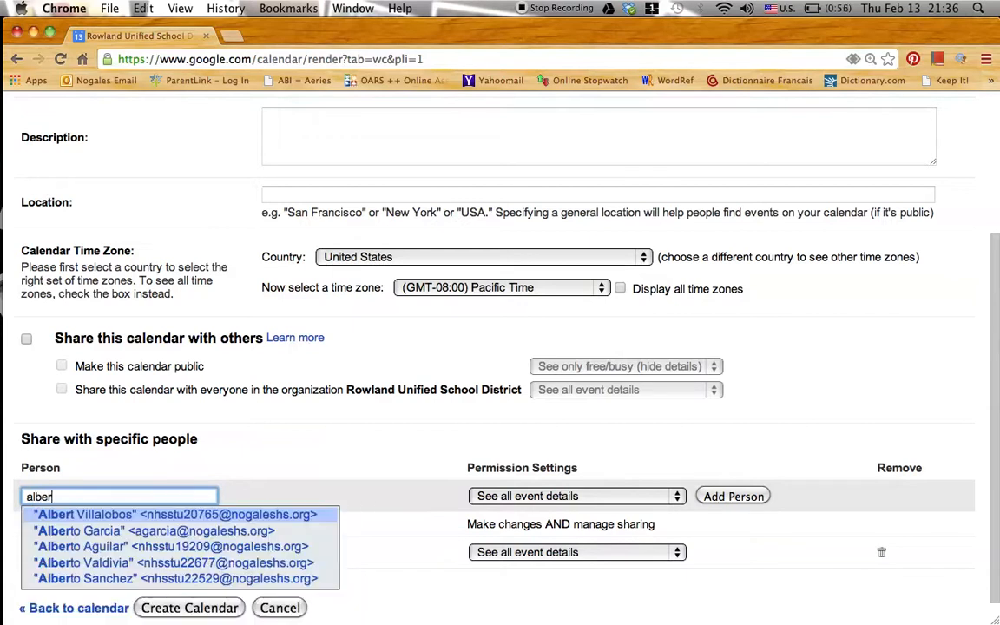
key(Down)
key(Return)
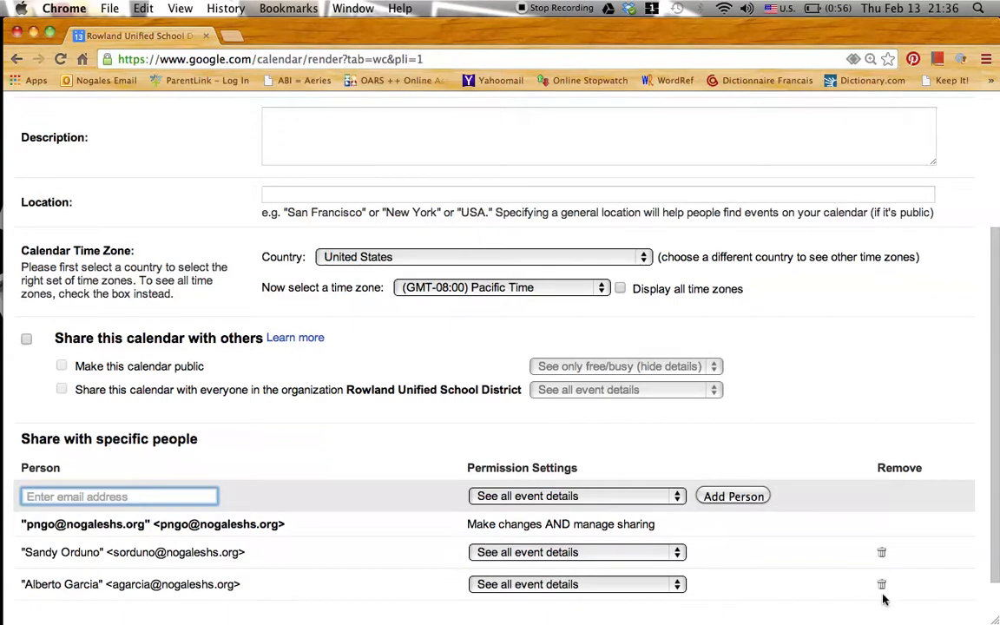
click(881, 588)
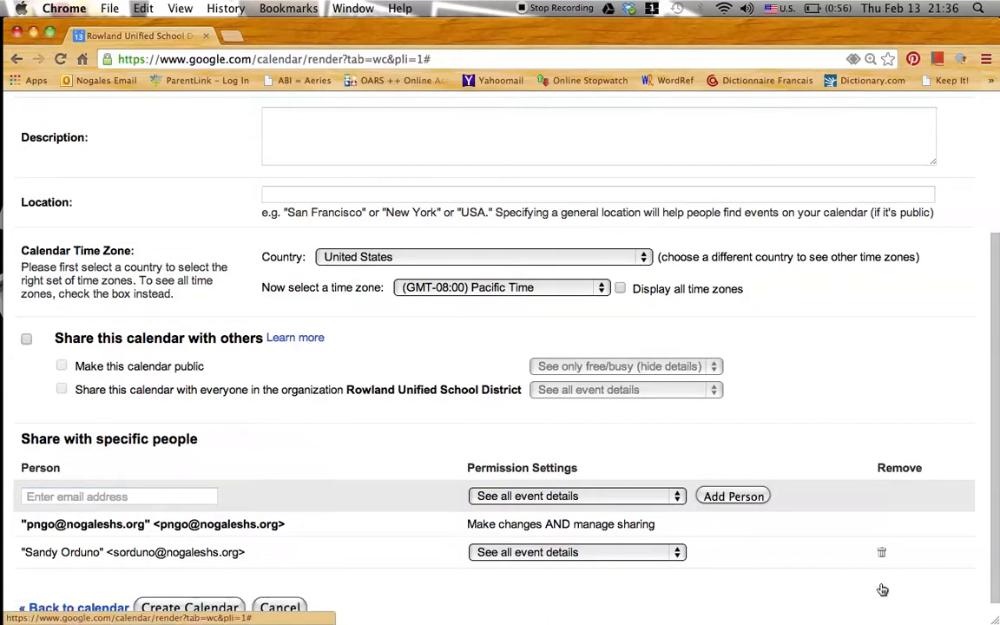
Finish creating the Algebra I calendar with the entered name and sharing settings.
scroll(859, 576, down, 2)
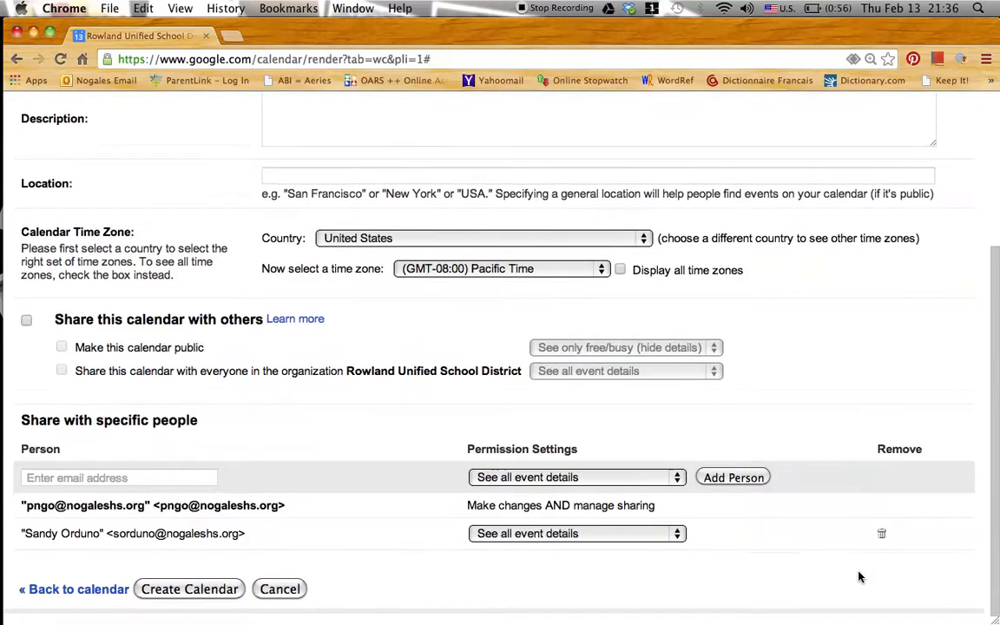
scroll(859, 577, down, 1)
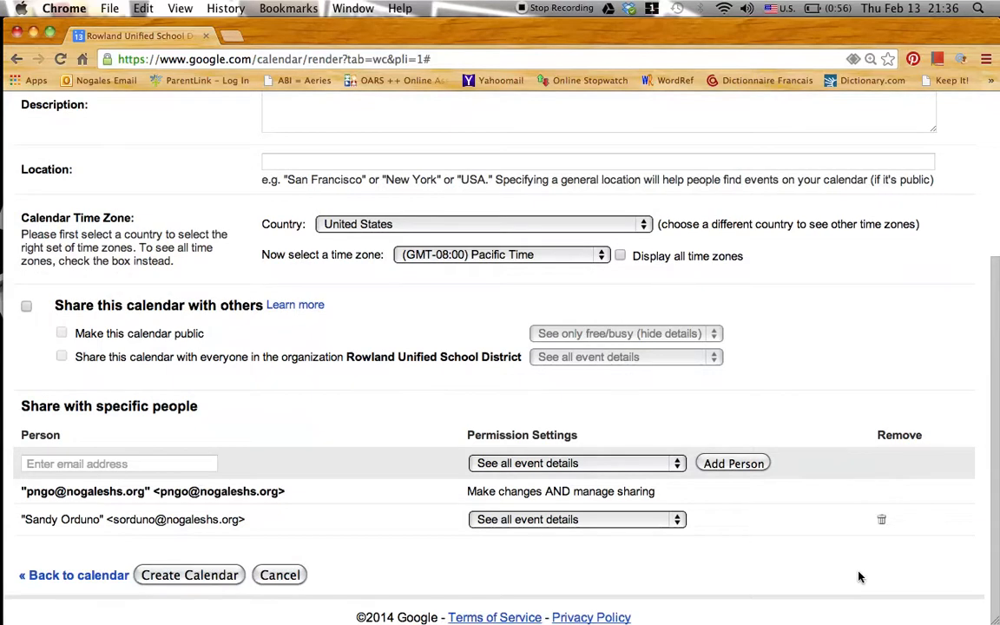
click(190, 574)
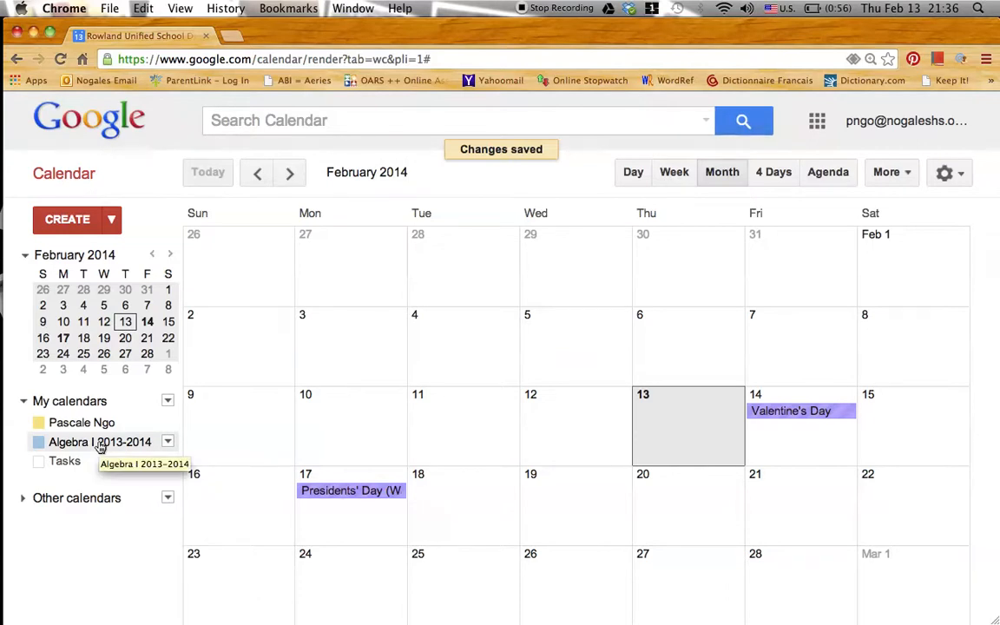
Create an event titled "Start chapter 9" on Tuesday, February 18 in the Algebra I 2013-2014 calendar.
click(442, 498)
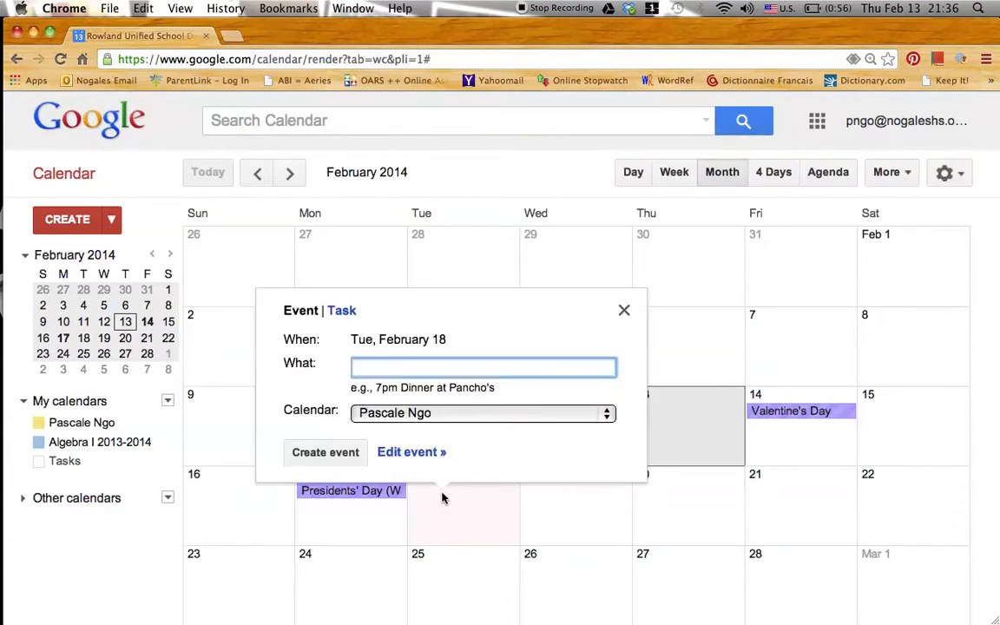
text(Start )
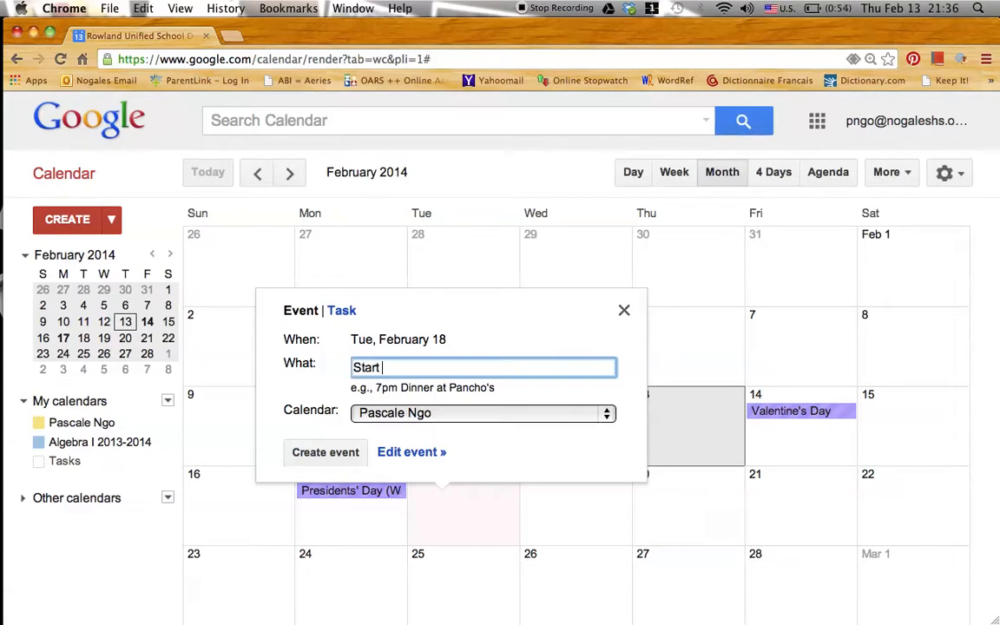
text(chapter 9)
click(464, 416)
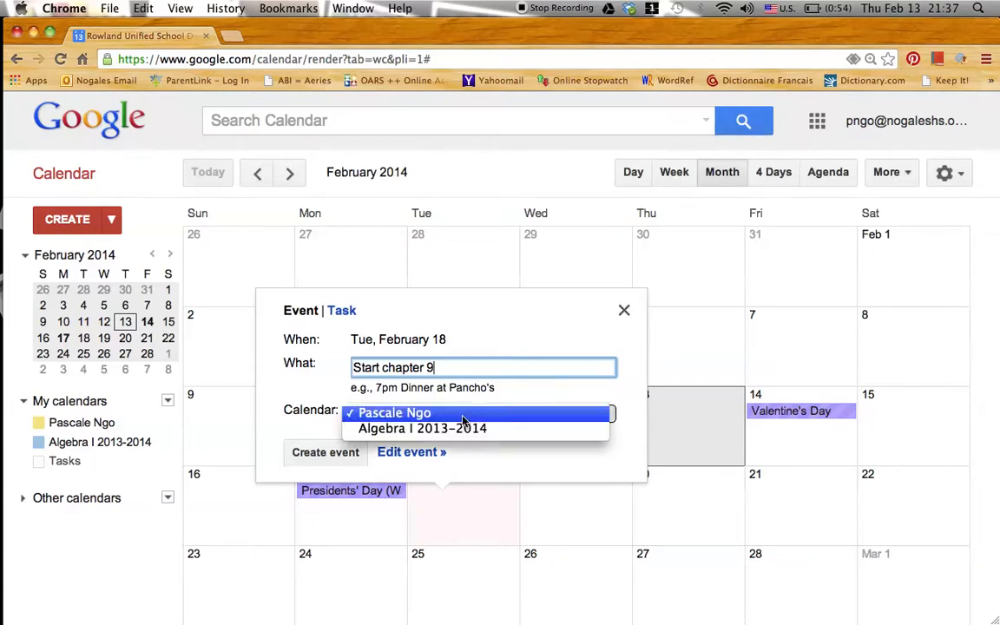
click(460, 428)
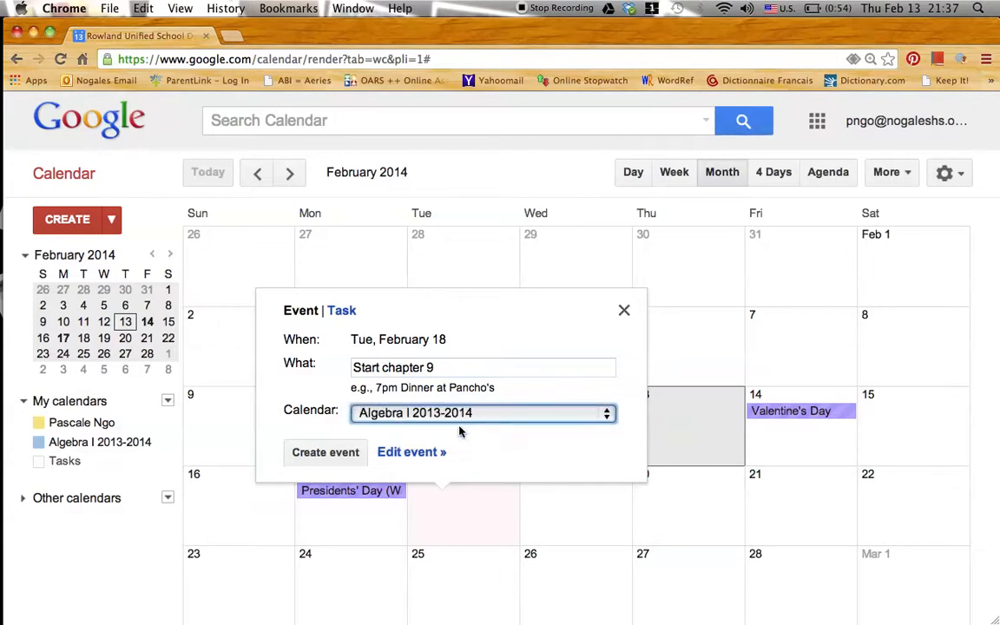
click(314, 457)
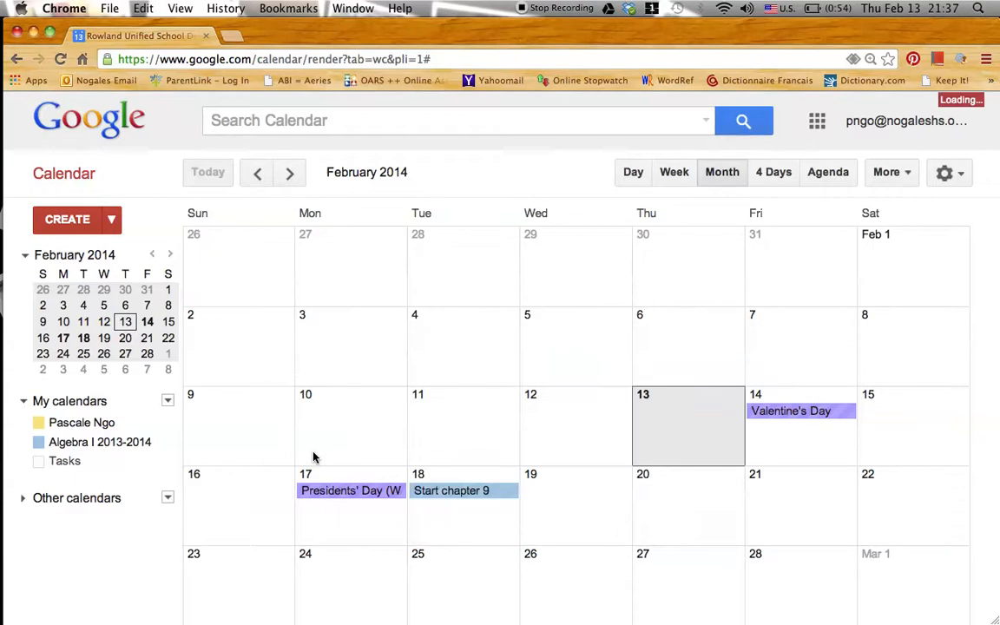
Create an event titled "Section 9.2" on Wednesday, February 19 in the Algebra I 2013-2014 calendar.
click(556, 498)
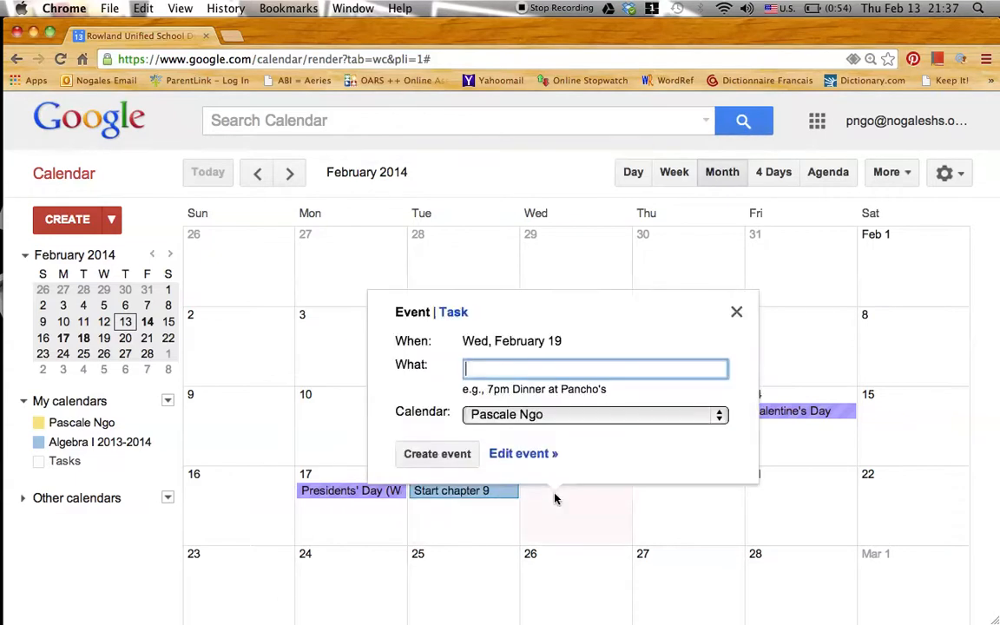
text(Section 9.2)
click(559, 416)
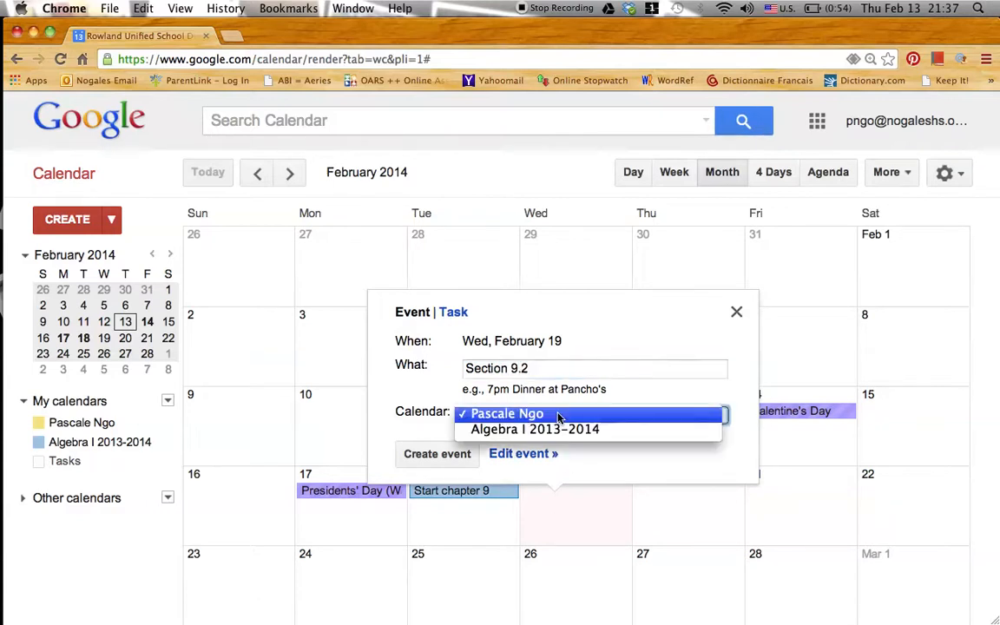
click(554, 429)
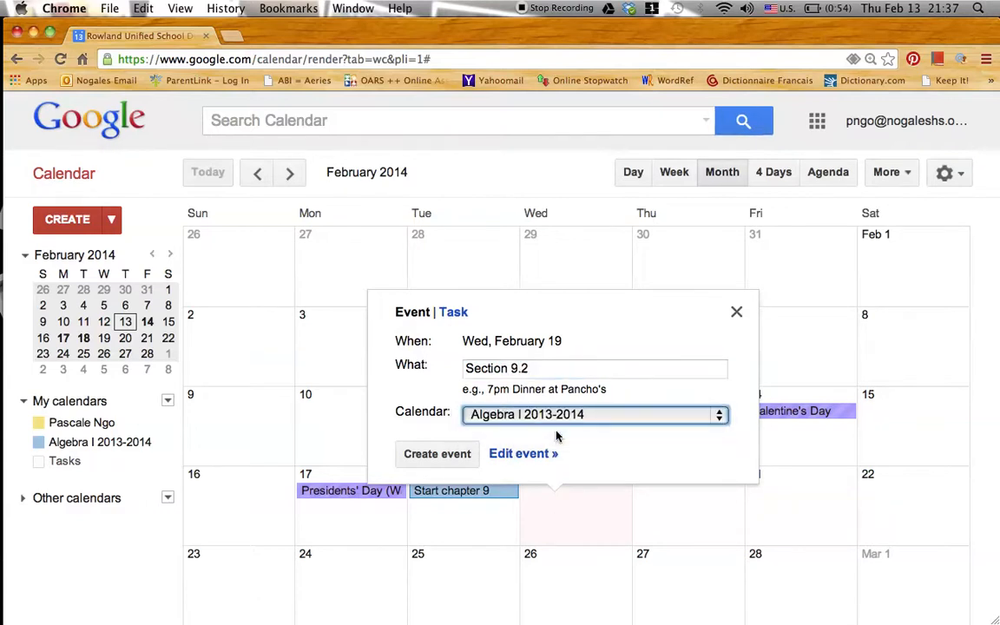
click(433, 452)
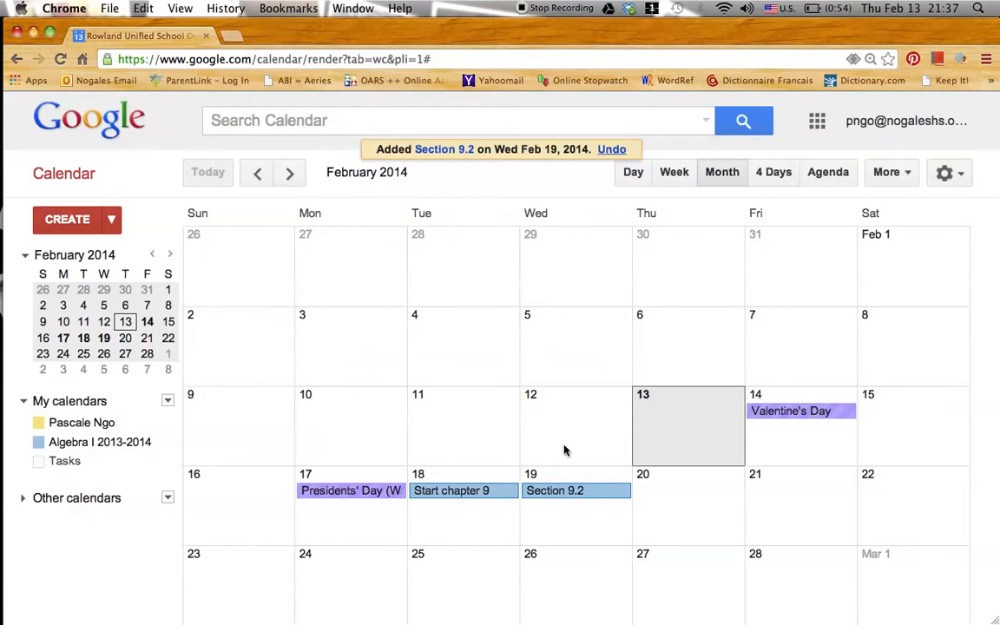
Switch to Google Drive and create a new blank text document.
click(821, 124)
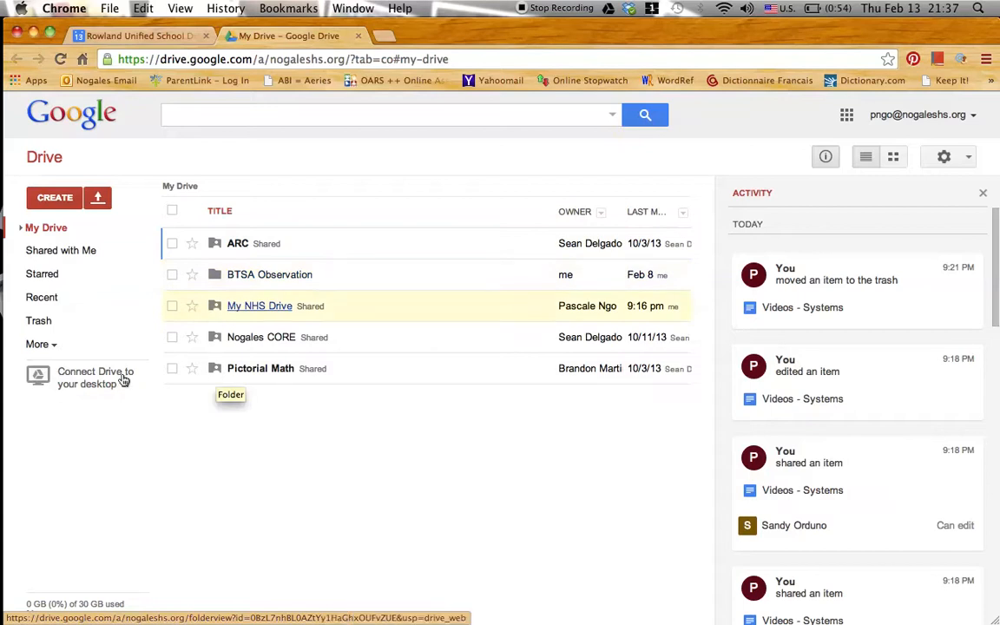
click(54, 200)
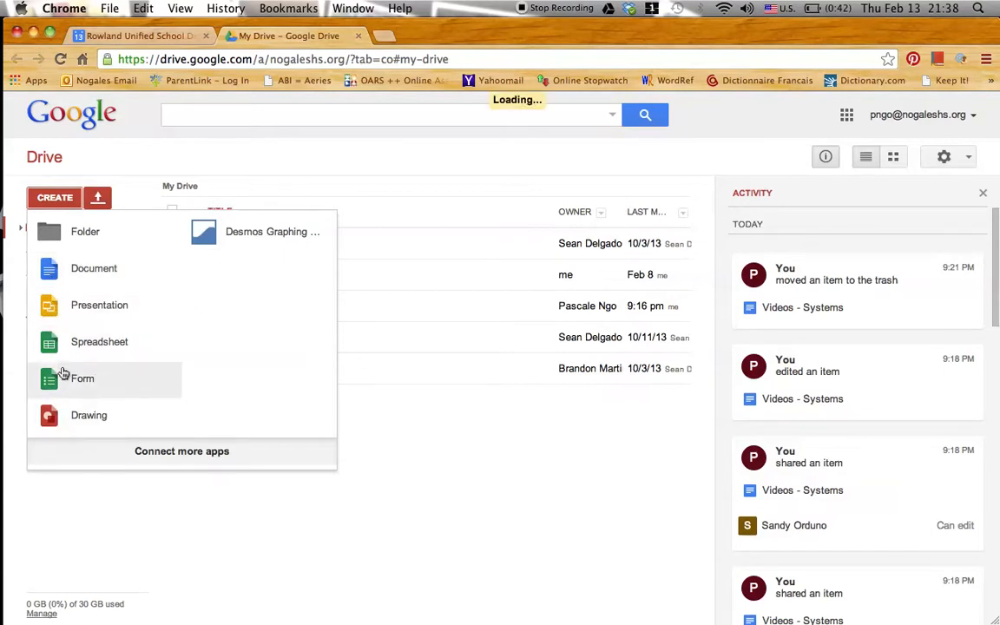
click(68, 279)
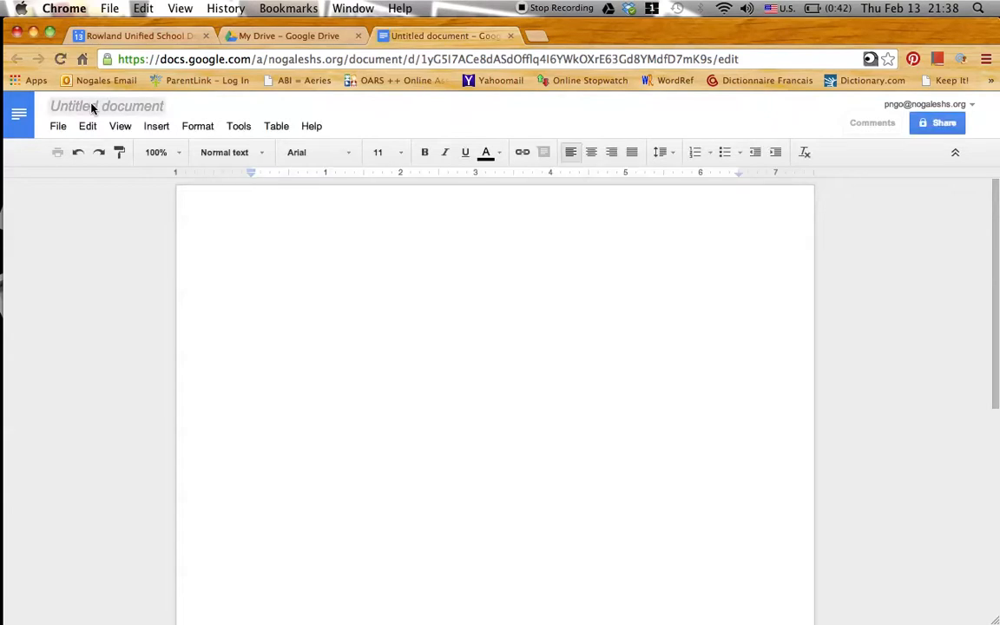
Rename the untitled document as "Videos-Systems".
click(93, 107)
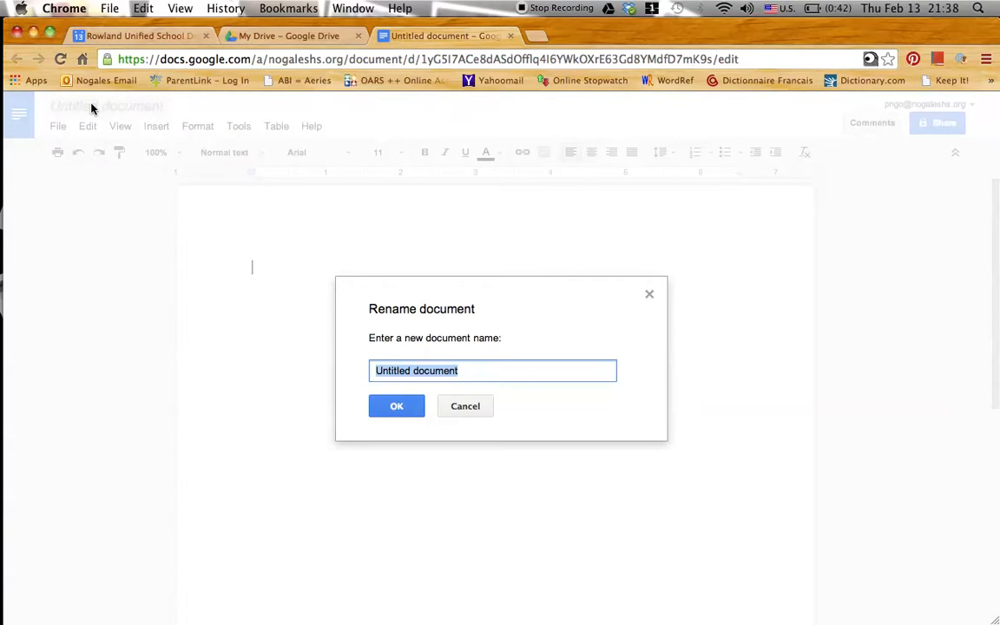
text(Videos-Systems)
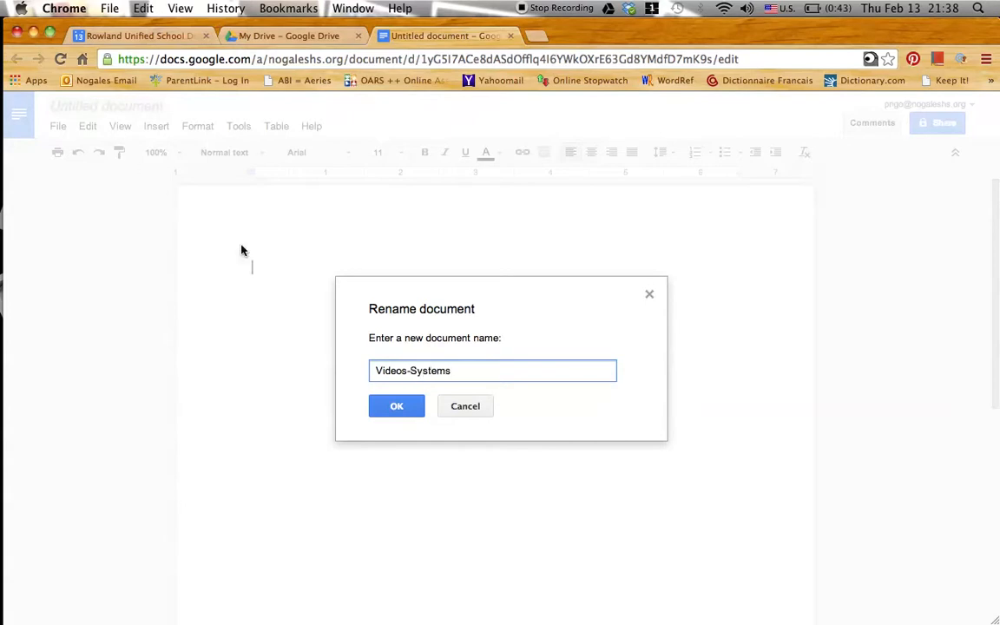
click(388, 407)
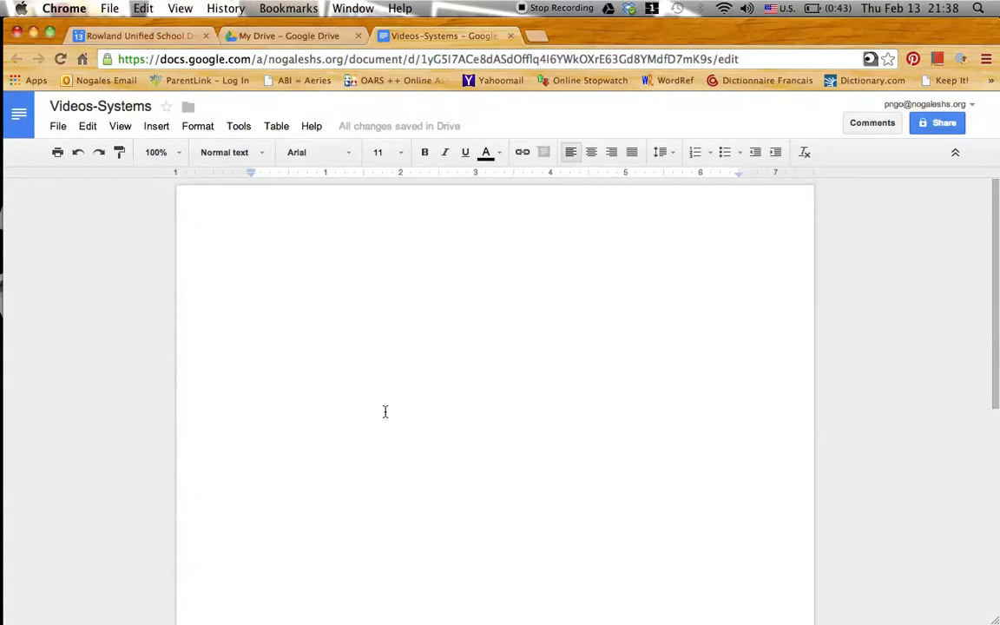
Enter the text "Videos - System" on the first line of the document.
text(Videos - Syste,s)
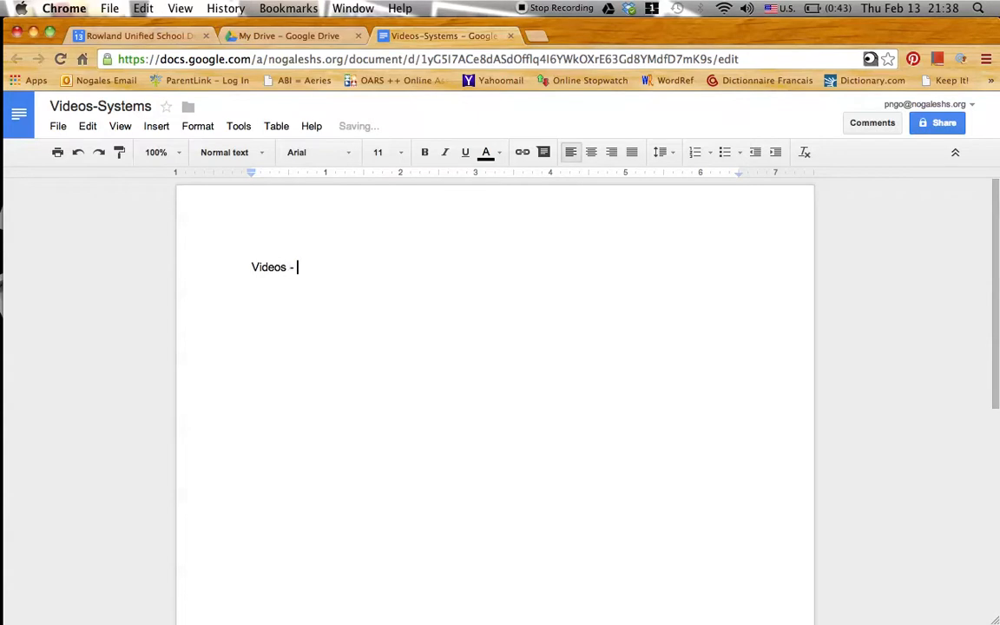
key(BackSpace)
key(BackSpace)
text(m)
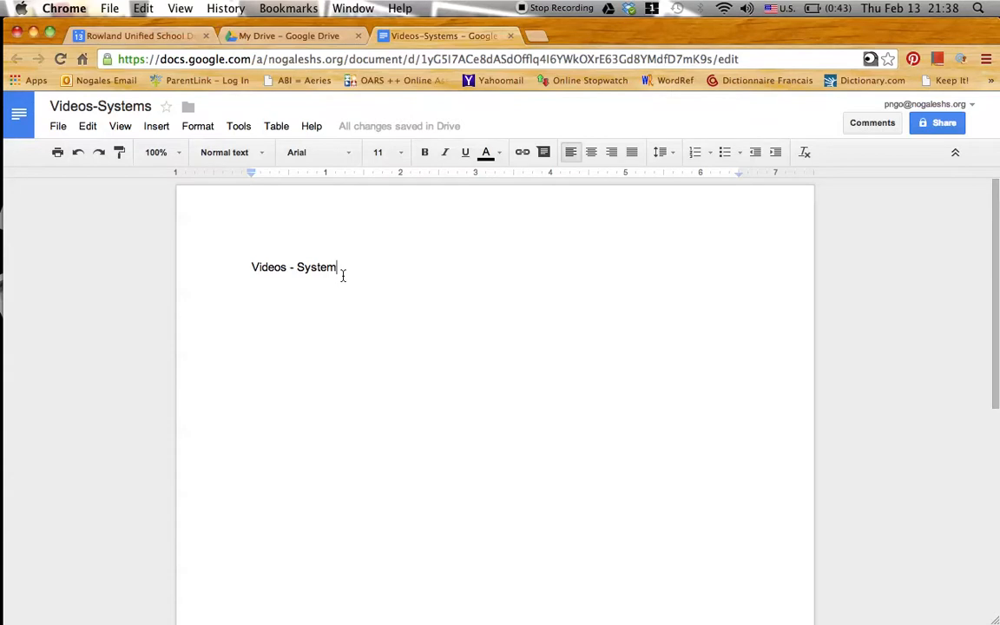
In the document's sharing settings, add a colleague as an invitee with the "Can edit" permission.
mouse_move(344, 131)
click(934, 124)
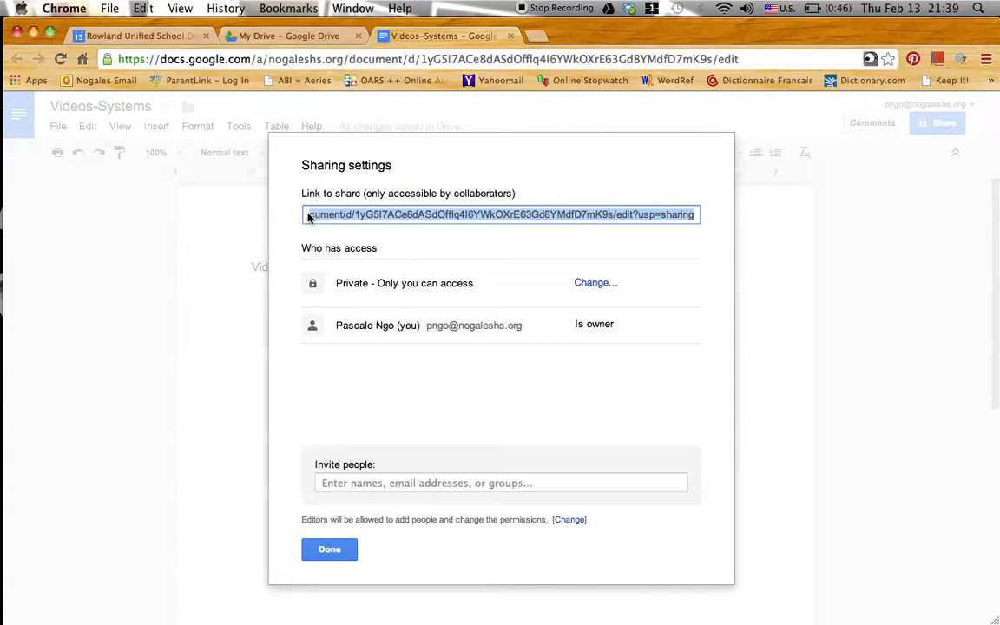
click(368, 484)
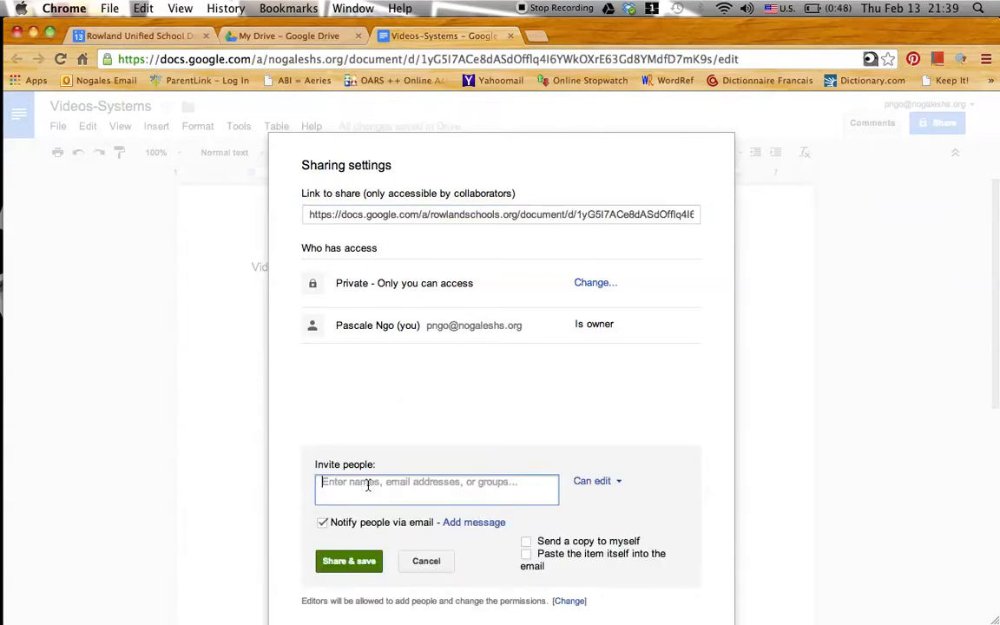
text(sandy)
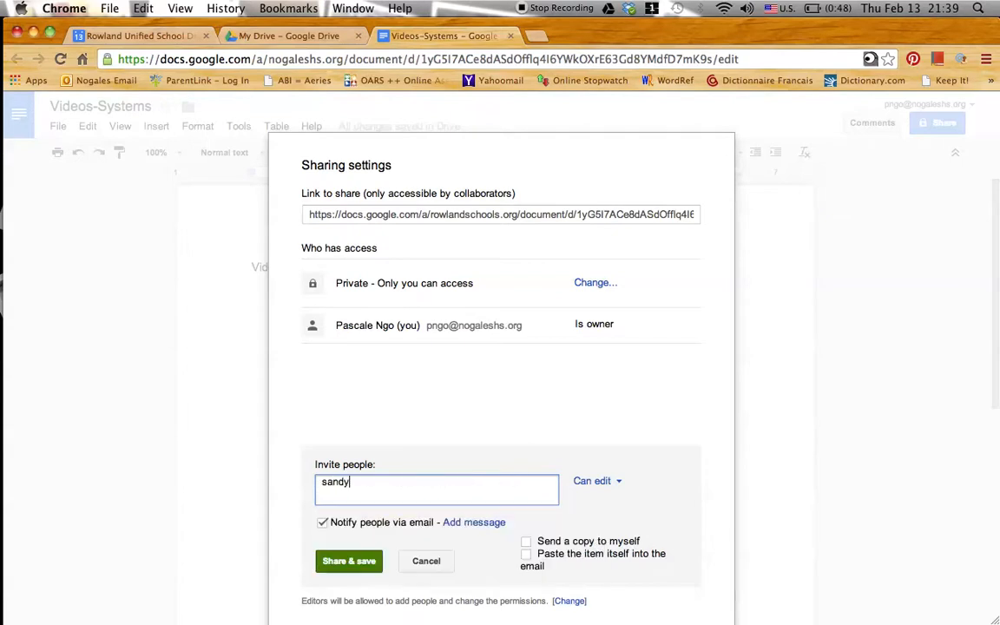
key(Return)
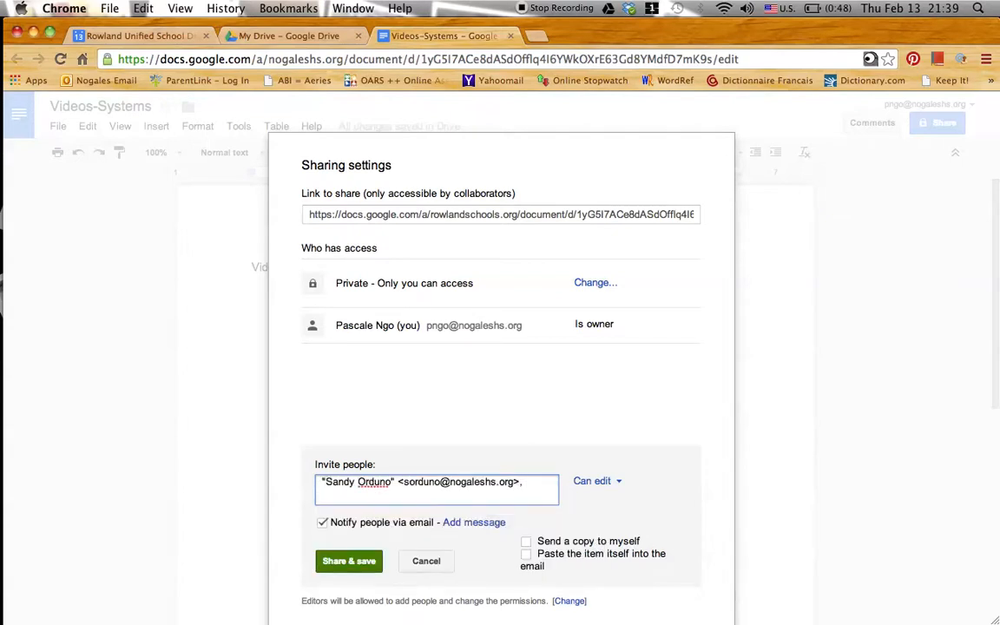
click(617, 484)
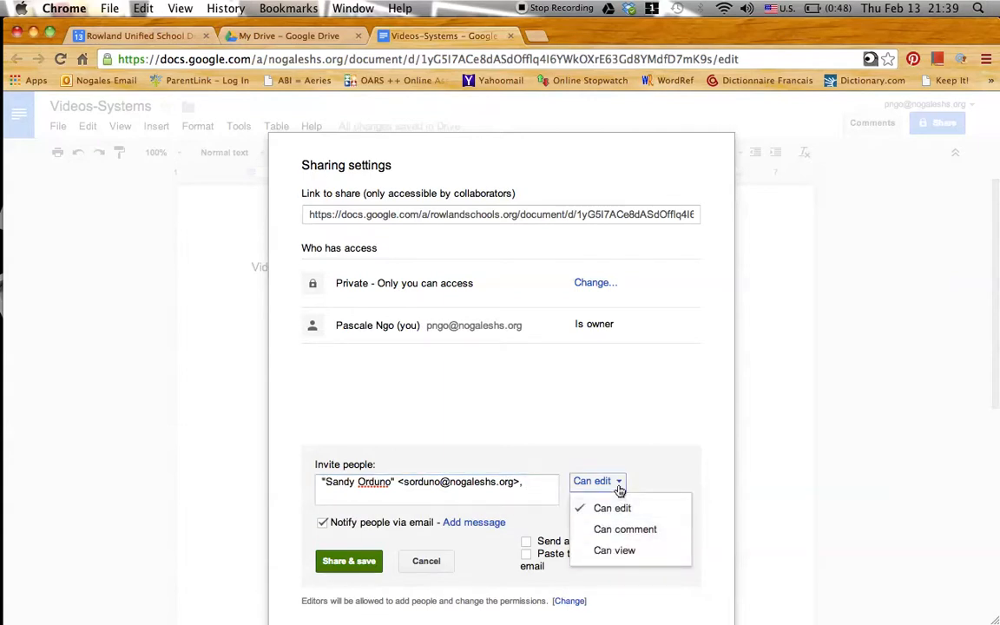
click(619, 484)
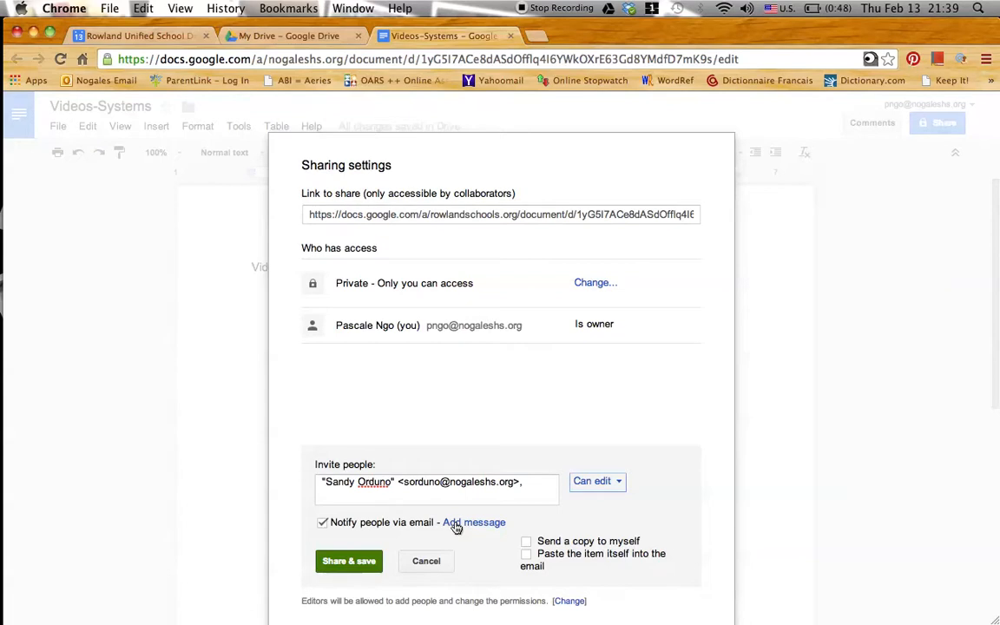
Turn off email notification for the invitee and save the share without sending an invitation.
click(323, 524)
click(324, 523)
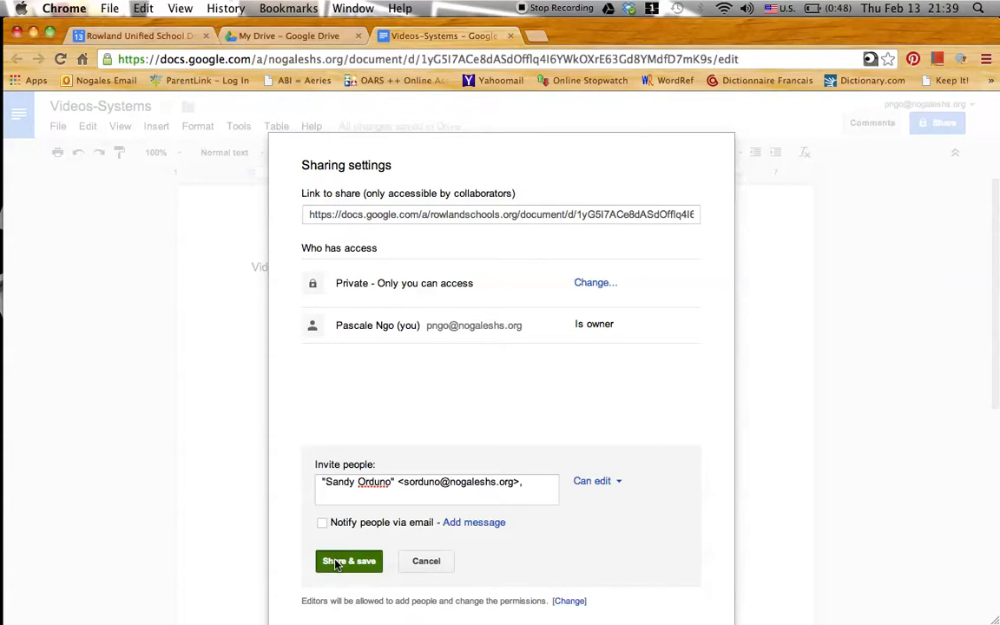
click(336, 563)
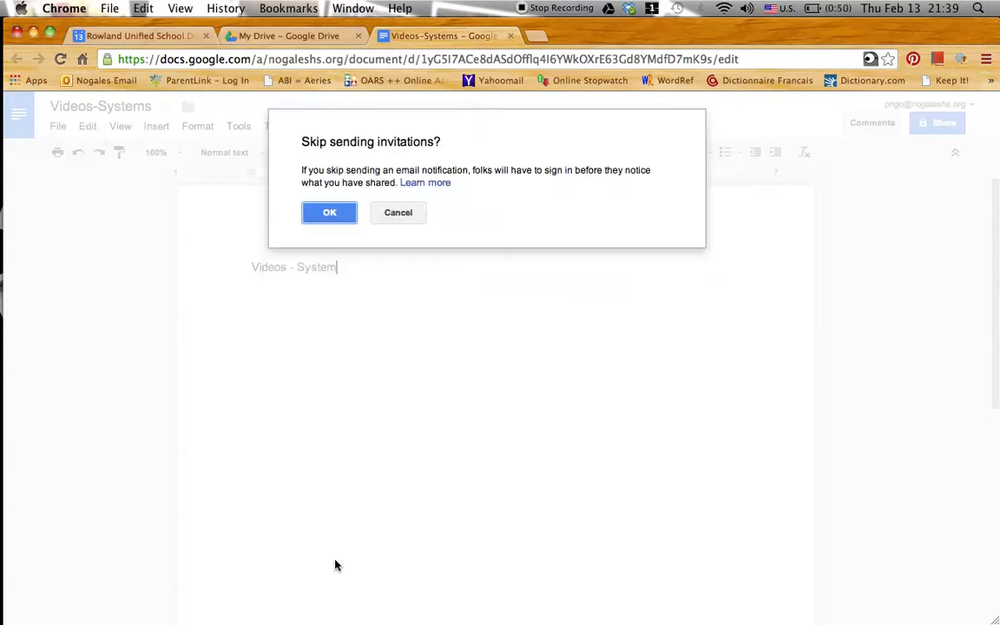
click(329, 212)
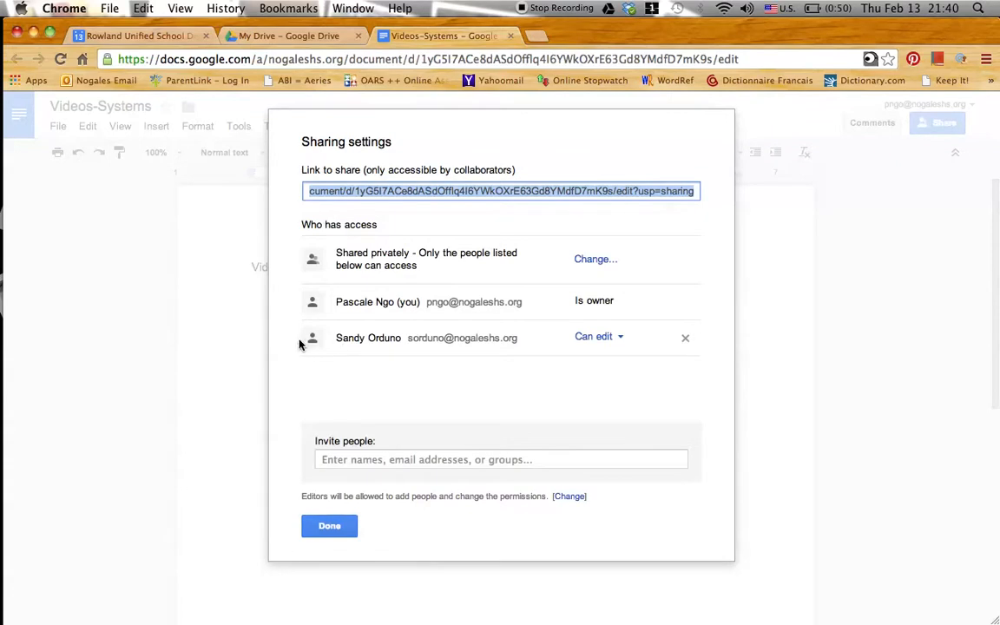
Finish sharing without inviting anyone else and close the sharing settings.
click(339, 466)
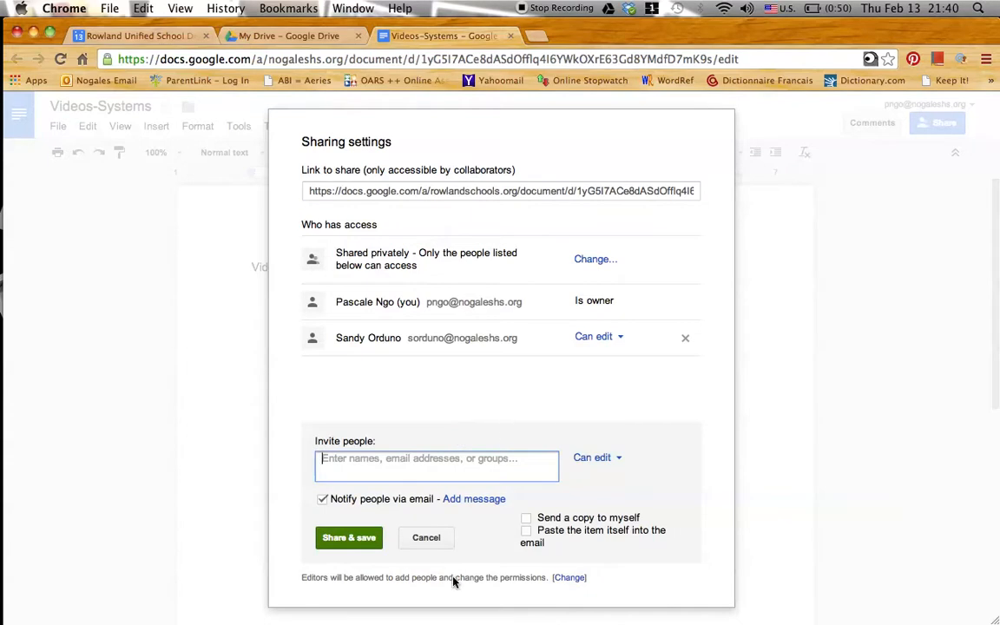
click(428, 538)
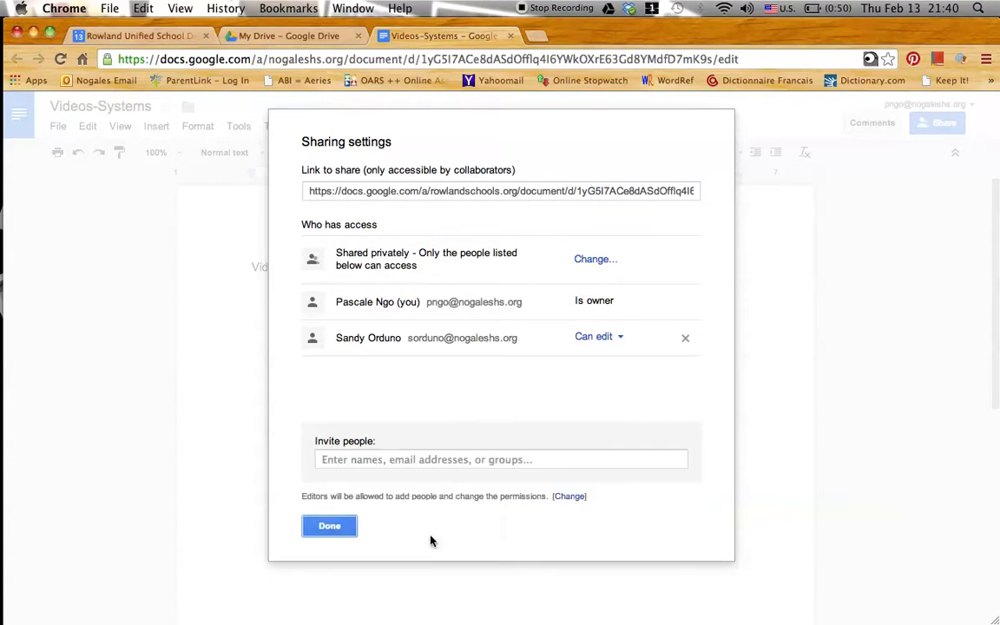
click(326, 527)
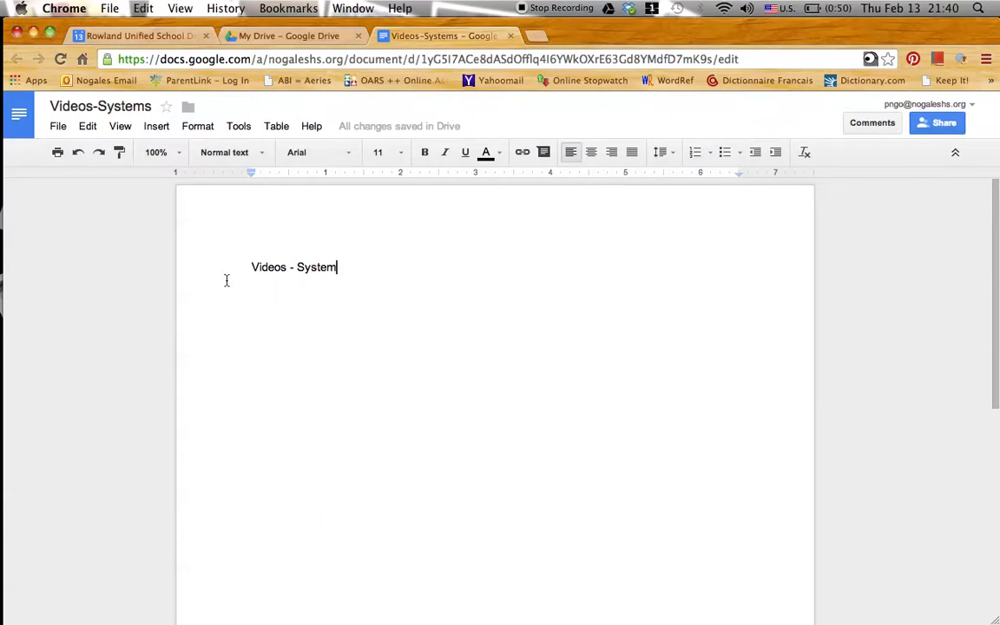
Go to the My Drive file list and review the recent activity on its documents and shared items.
click(19, 114)
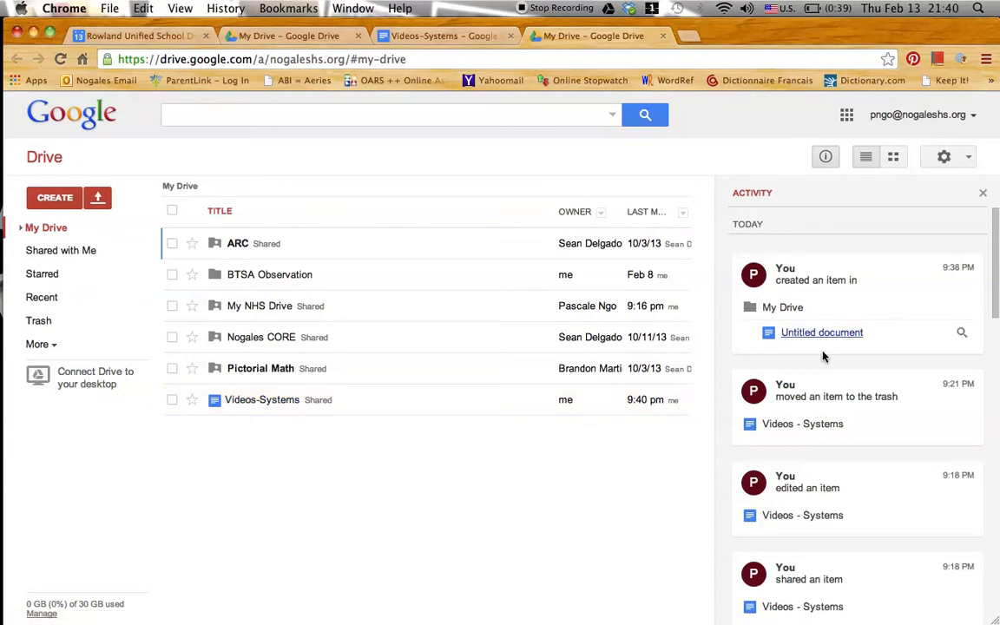
scroll(855, 582, down, 5)
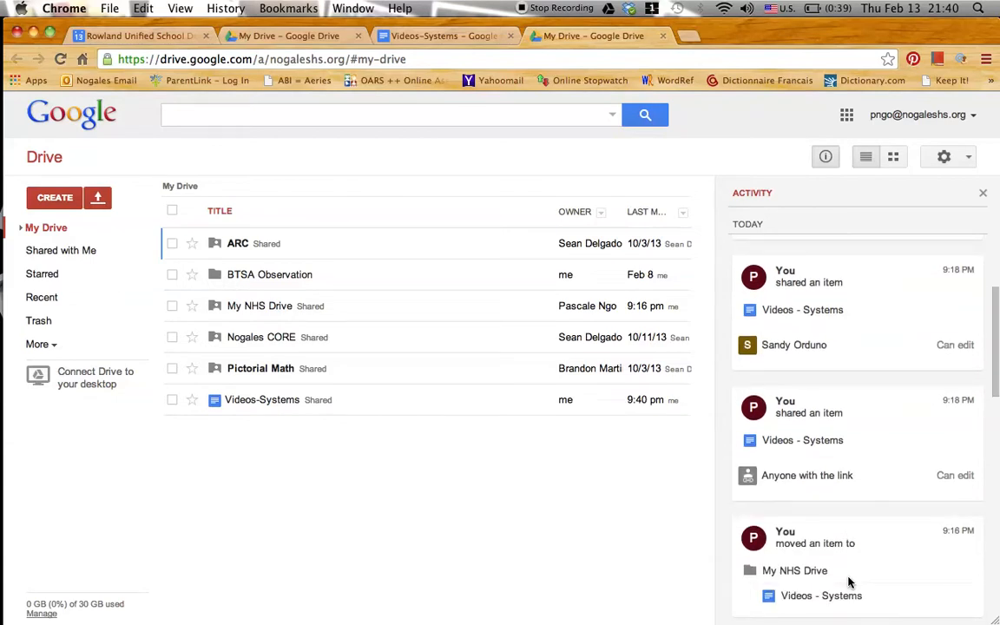
scroll(849, 582, up, 5)
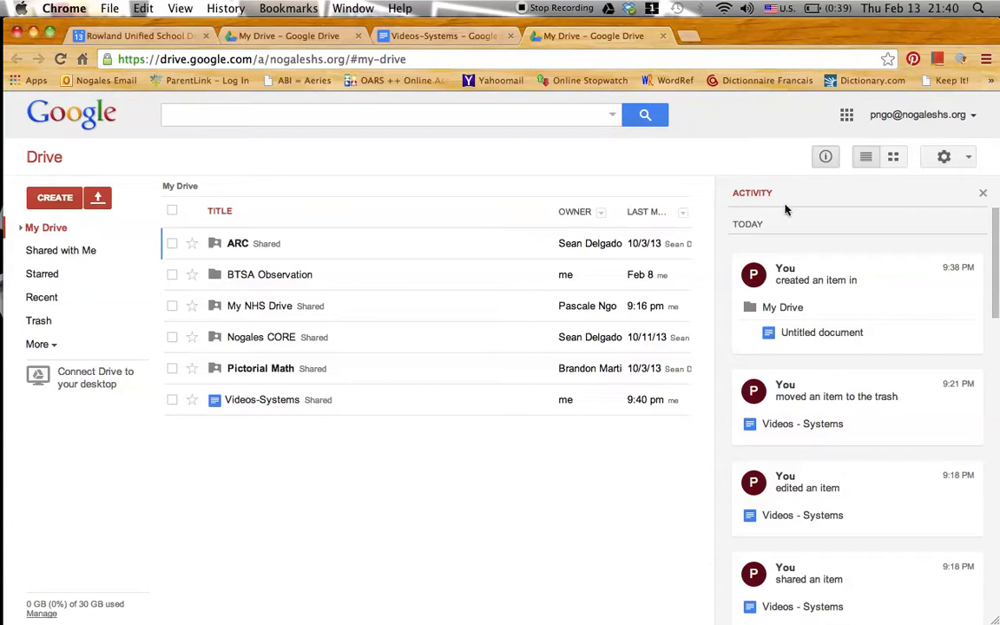
click(824, 159)
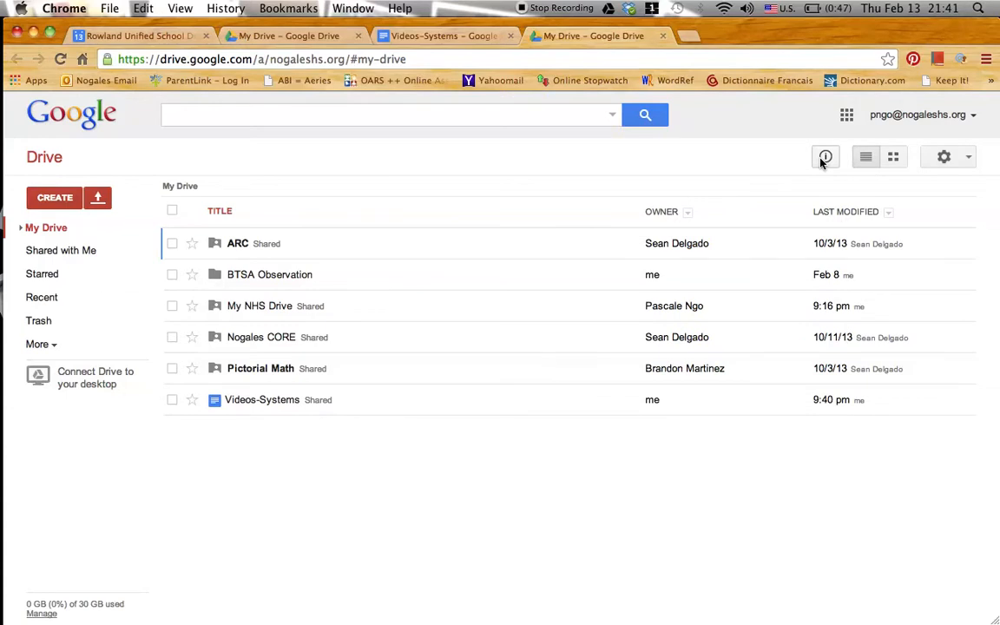
click(824, 159)
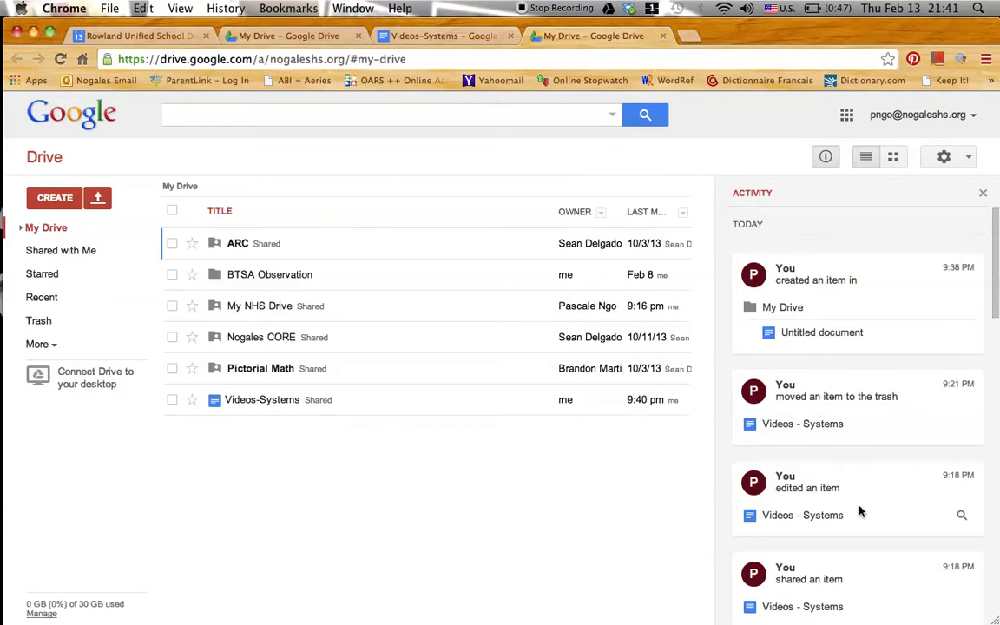
scroll(859, 512, down, 5)
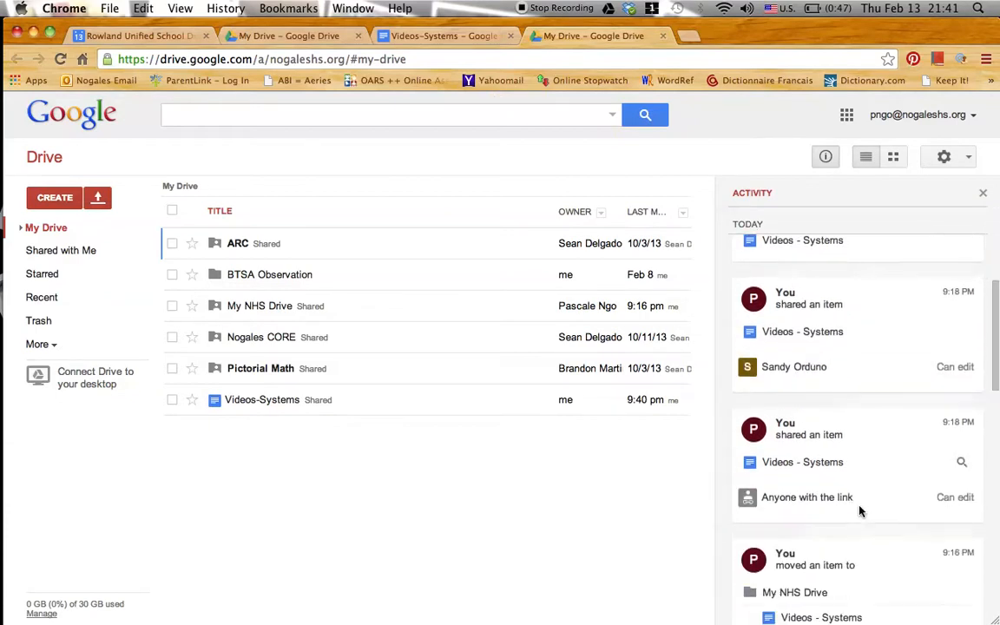
scroll(860, 510, down, 10)
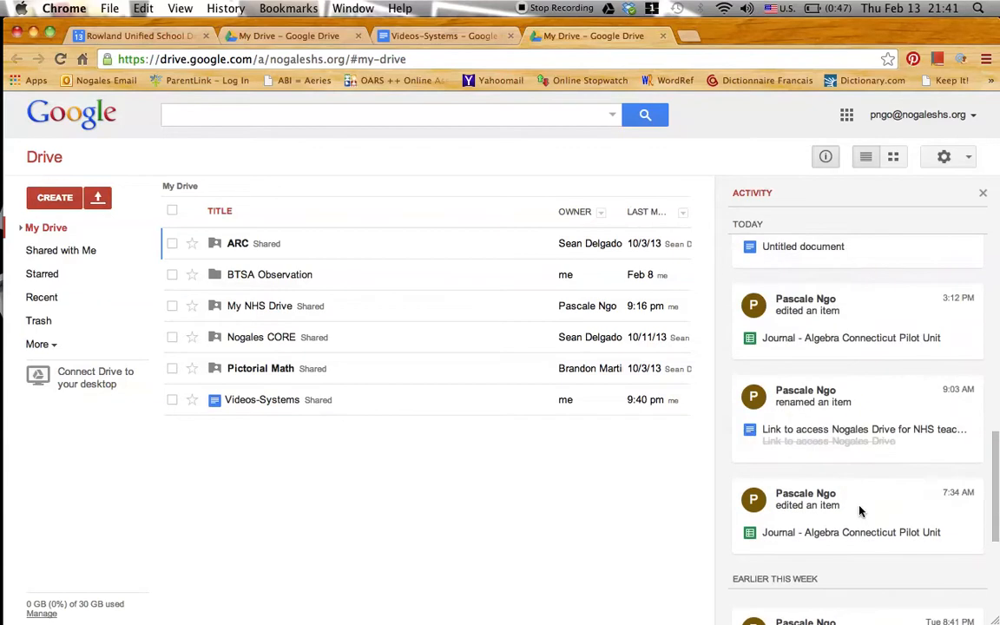